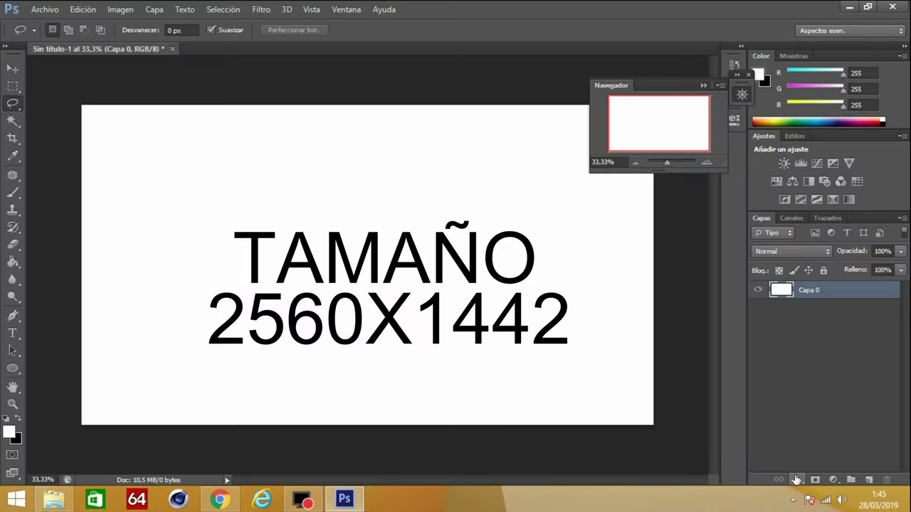
- Apply a Gradient Overlay (Superposición de degradado) layer style to Capa 0
click(797, 480)
click(826, 424)
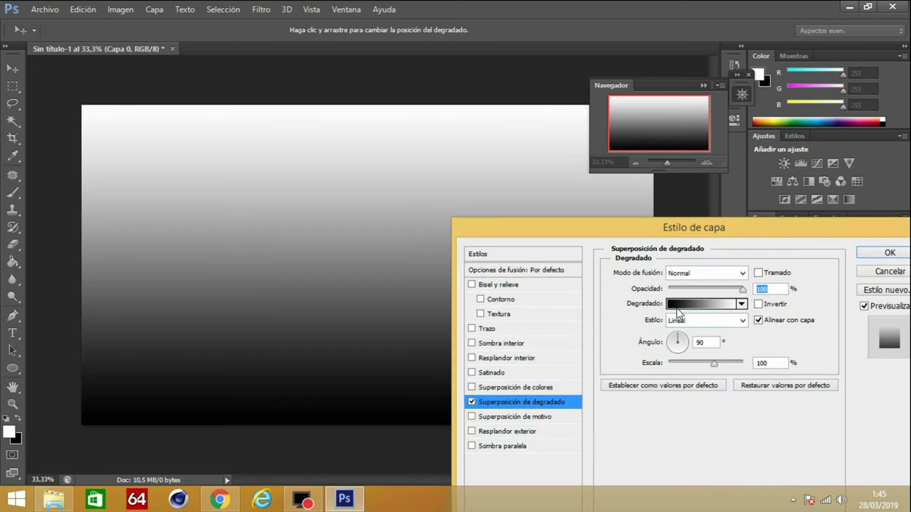
- Recolour the gradient stops to dark red (bf0404) and orange (bd5900)
click(702, 304)
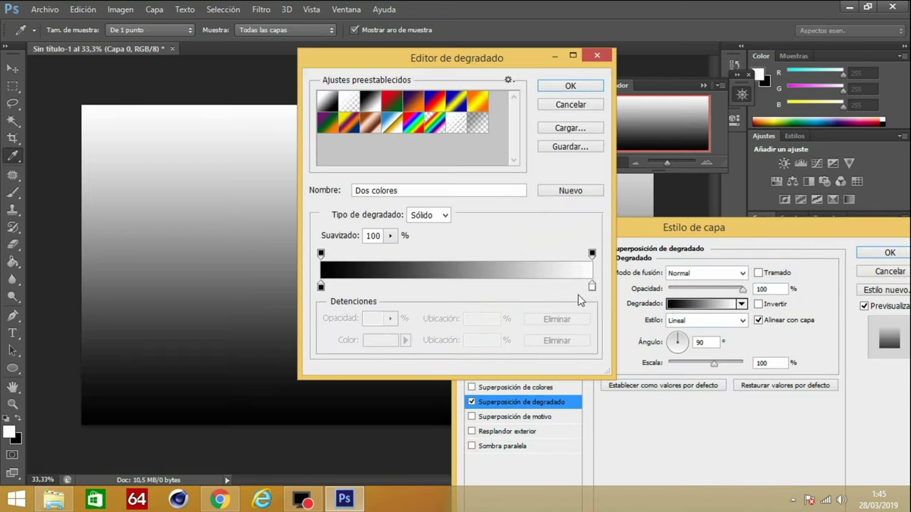
double_click(320, 287)
mouse_move(396, 240)
mouse_down()
mouse_move(415, 234)
mouse_move(411, 244)
mouse_up()
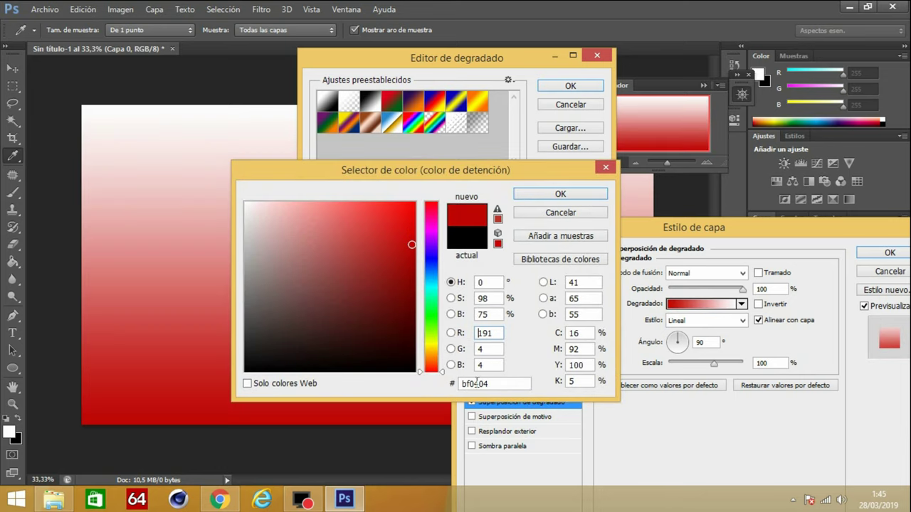
click(550, 198)
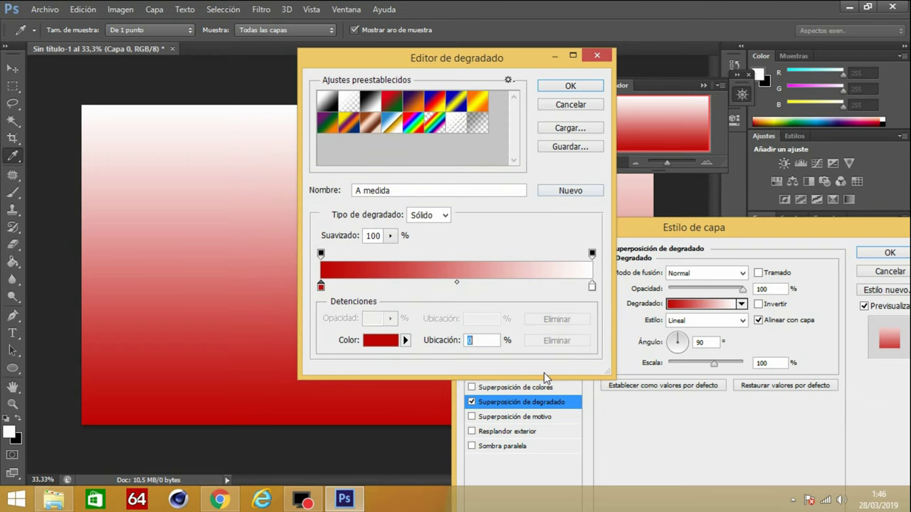
double_click(592, 288)
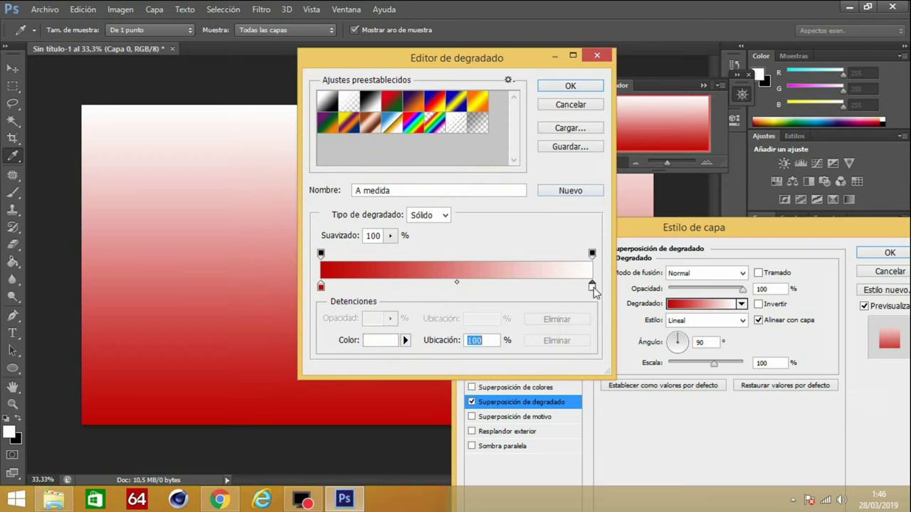
drag(435, 364, 435, 358)
mouse_move(410, 281)
mouse_down()
mouse_move(419, 239)
mouse_move(413, 247)
mouse_up()
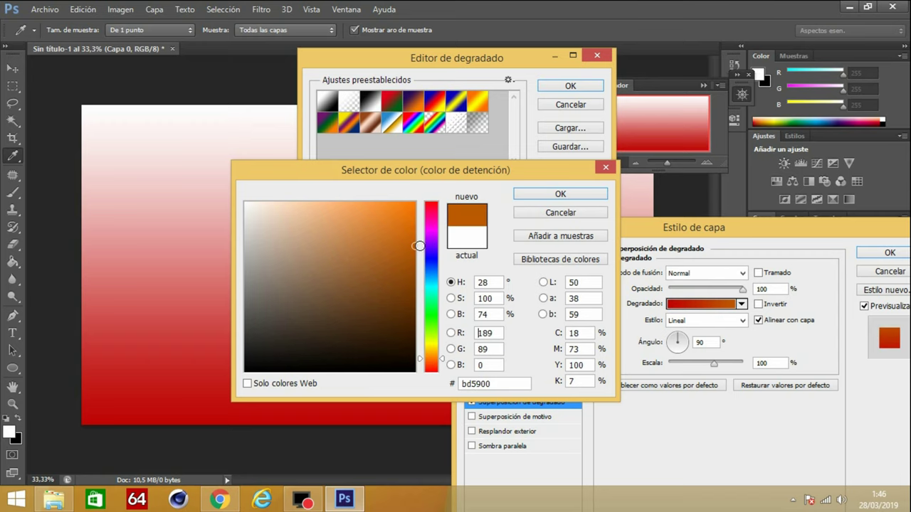
click(562, 196)
- Set the gradient overlay angle to 0°
click(591, 89)
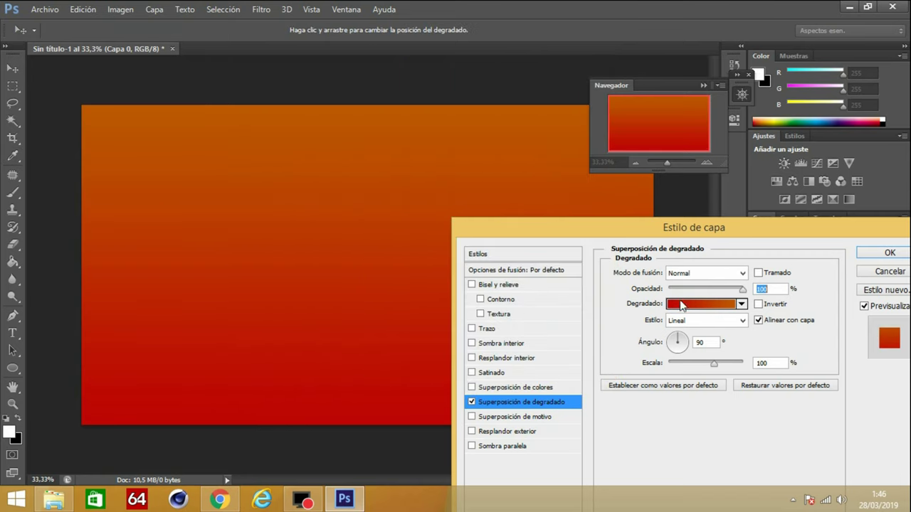
double_click(694, 344)
text(0)
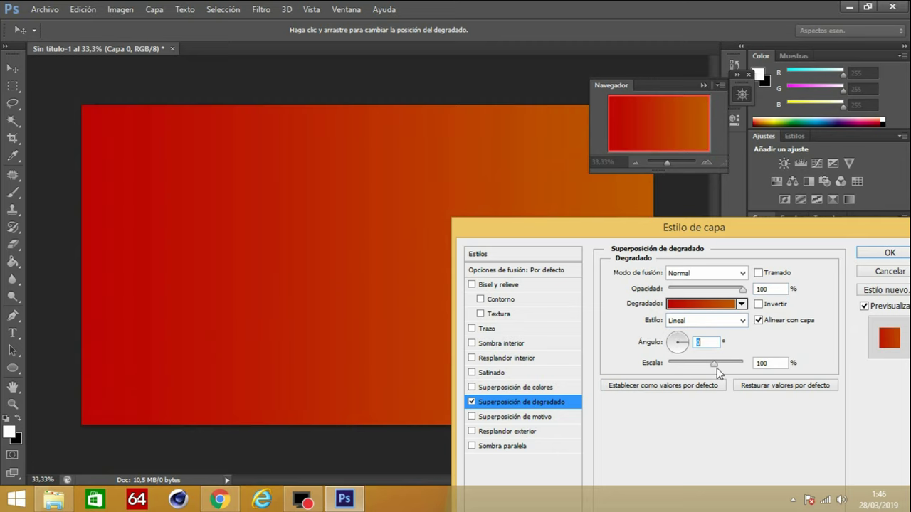
click(705, 304)
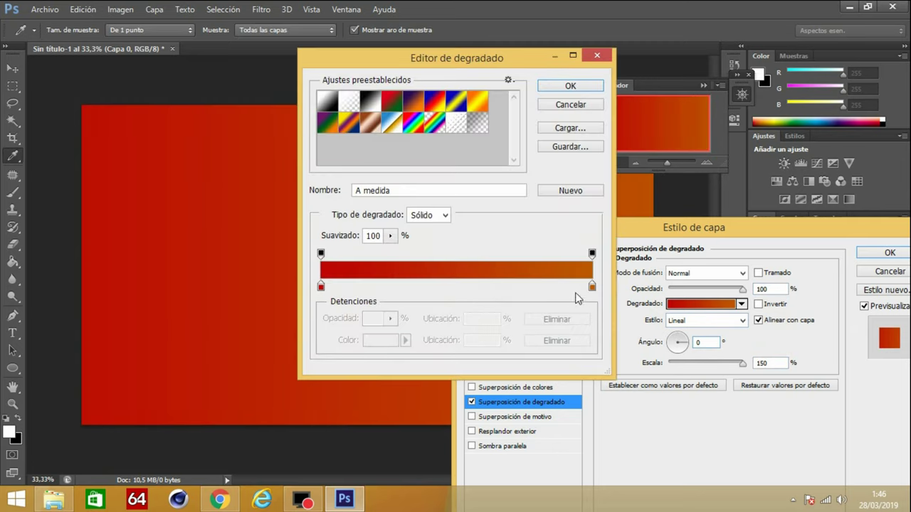
click(598, 55)
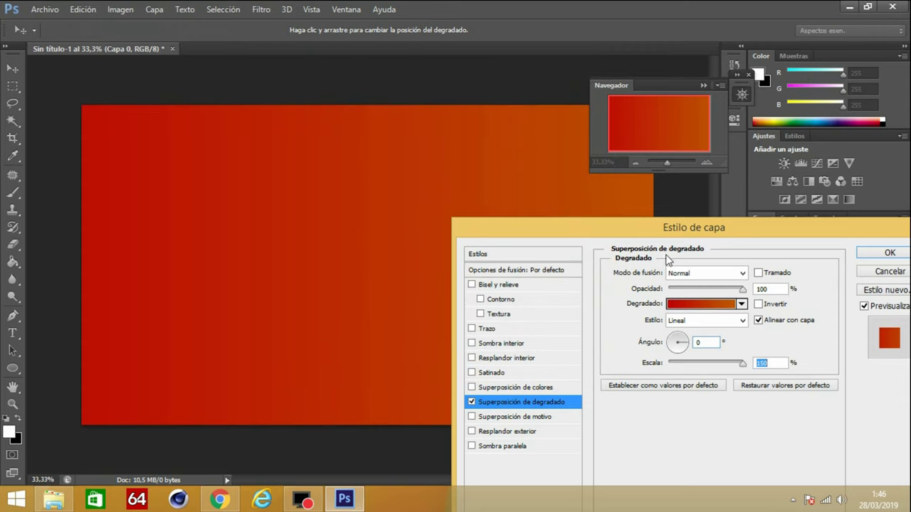
- Change the gradient style to Radial and apply the layer style
click(703, 325)
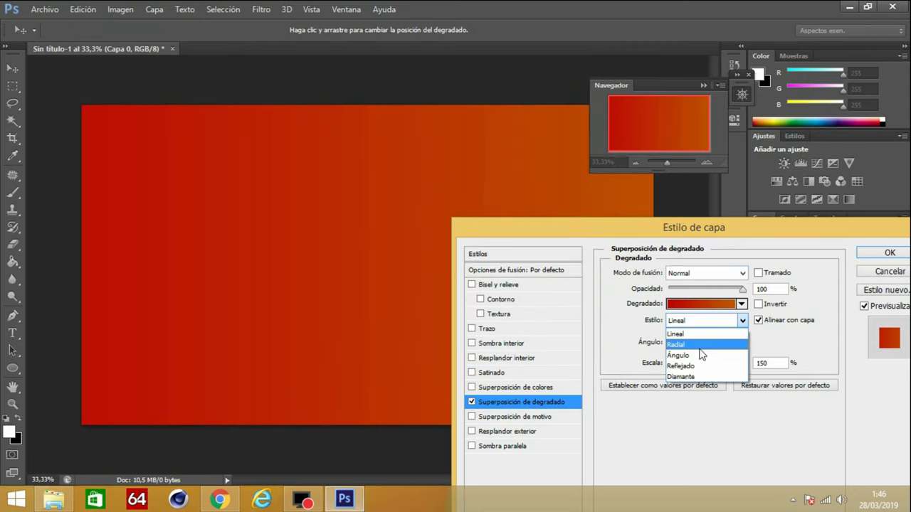
click(701, 346)
click(890, 252)
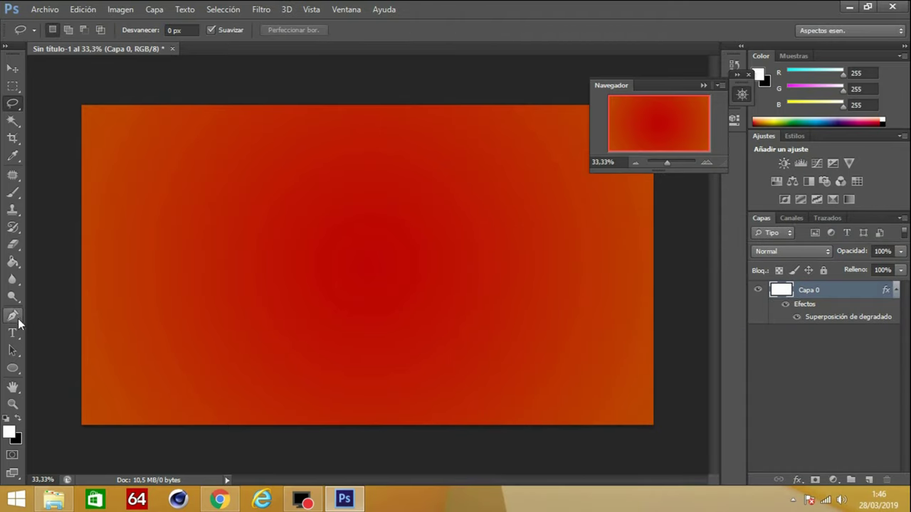
click(13, 332)
- Draw a text box and type 'ENFOCALO PHOTOGRAPHY' in capitals
mouse_move(152, 235)
mouse_down()
mouse_move(613, 302)
mouse_move(635, 332)
mouse_up()
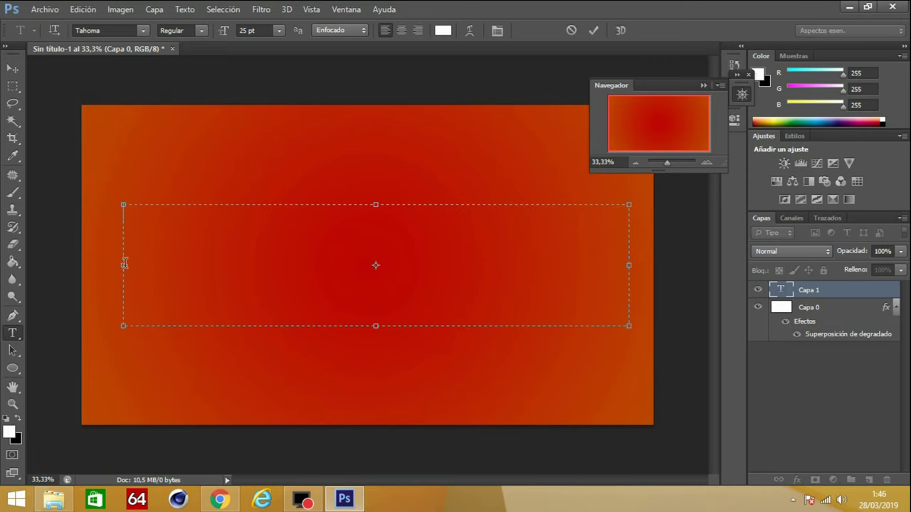
drag(124, 265, 97, 266)
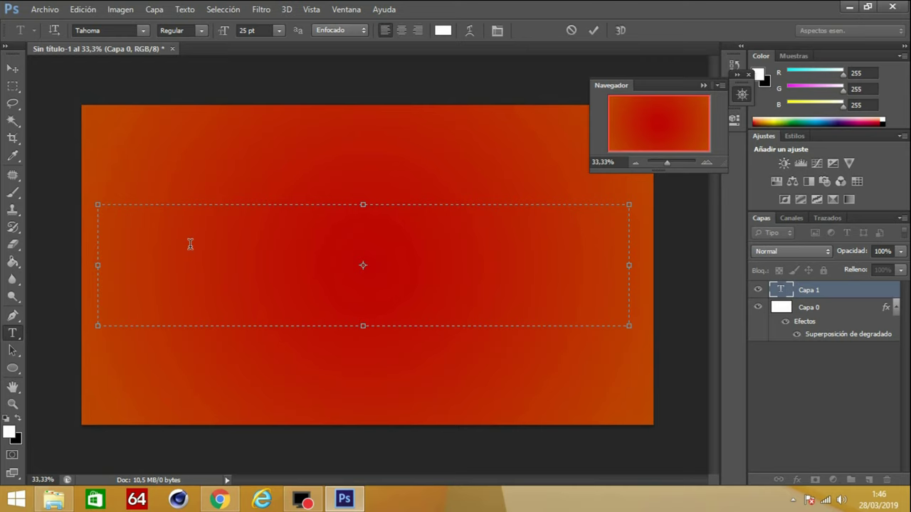
text(enfoca)
key(ctrl+a)
key(BackSpace)
text(EN)
text(L O PHOTOGRA)
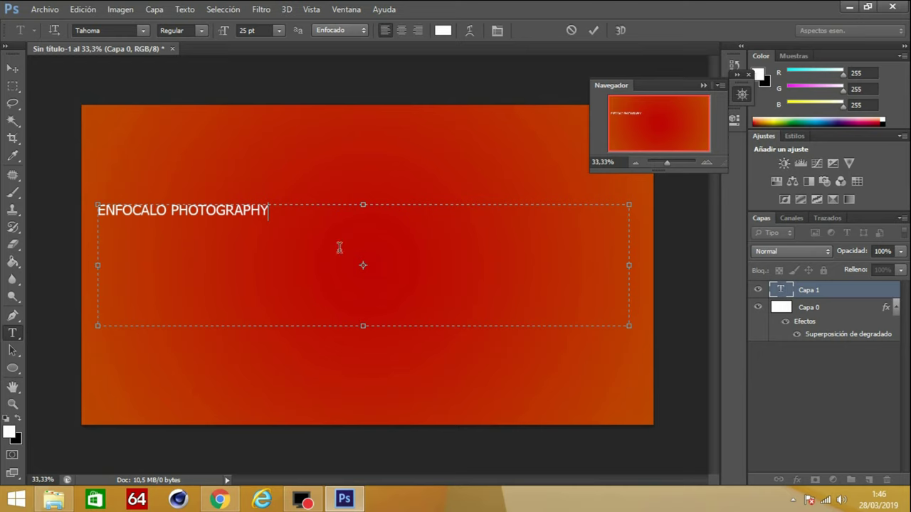
- Enlarge the title text to 67 pt Tahoma and fit the box to the words
key(ctrl+a)
click(261, 30)
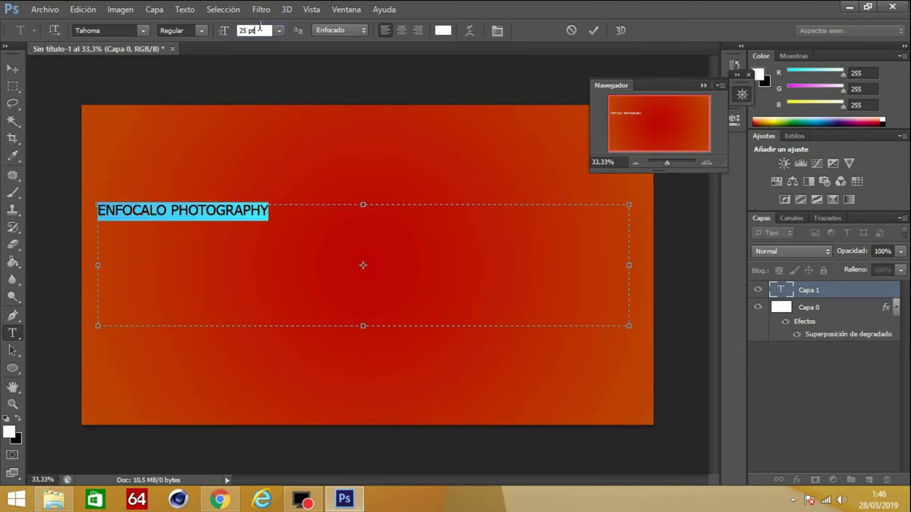
key(Up)
key(Up)
key(Up)
key(Up)
key(Up)
key(Up)
key(Up)
key(Up)
key(Up)
key(Up)
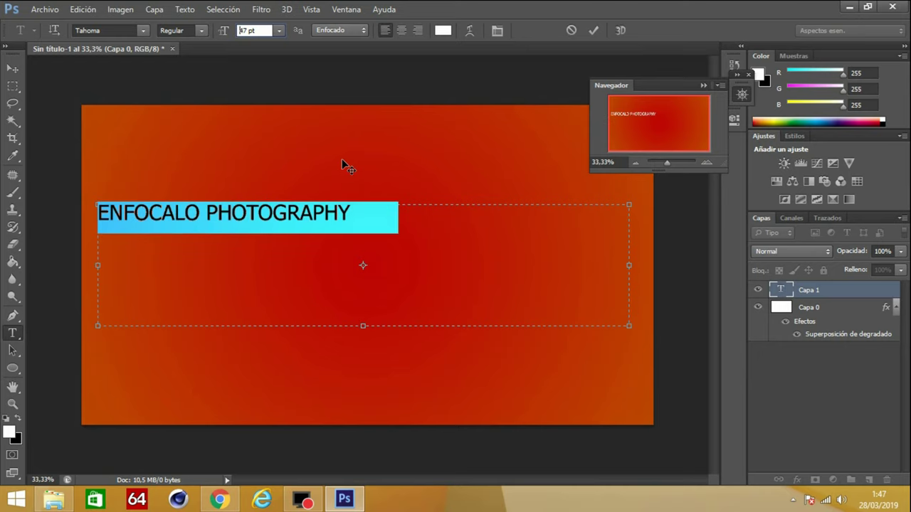
key(Up)
key(Up)
key(Up)
key(Up)
key(Up)
key(Up)
key(Up)
key(Up)
key(Up)
key(Up)
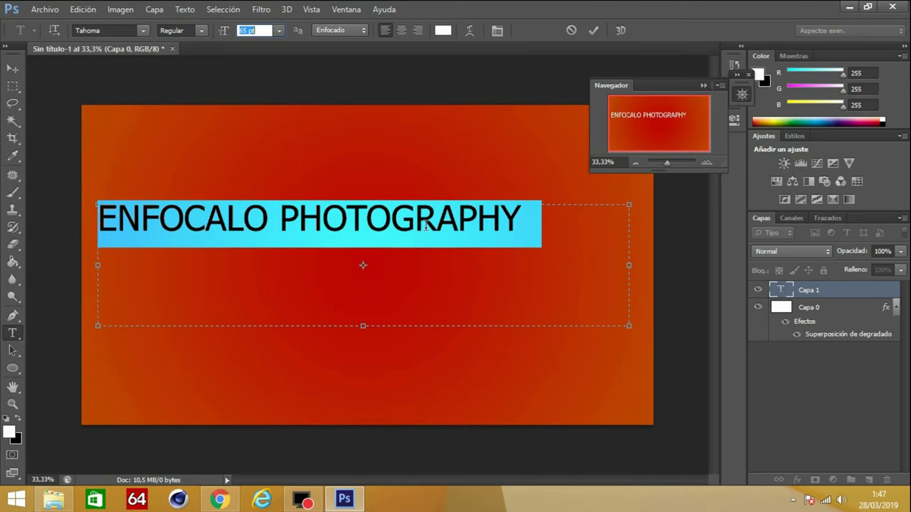
key(Up)
key(Up)
drag(631, 327, 569, 245)
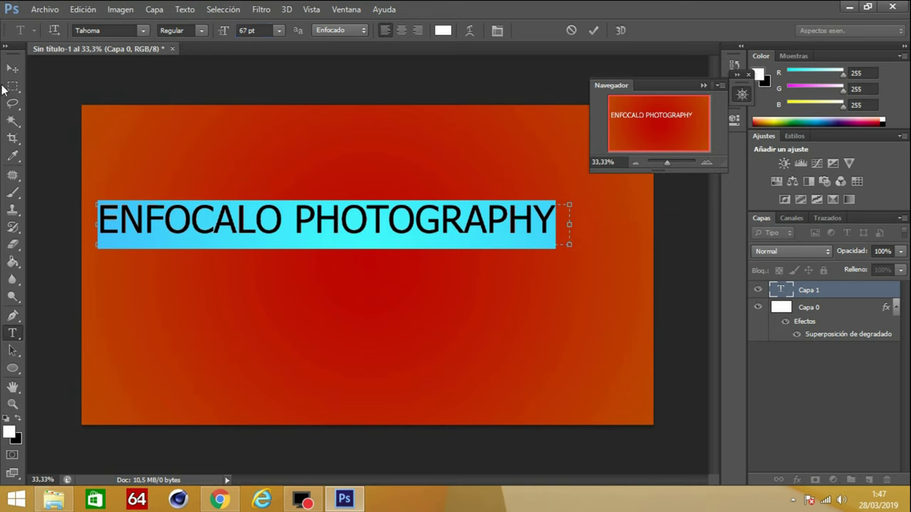
click(12, 67)
- Move the title to the banner centre and scale it down to about 89%
mouse_move(409, 230)
mouse_down()
mouse_move(453, 267)
mouse_move(447, 273)
mouse_up()
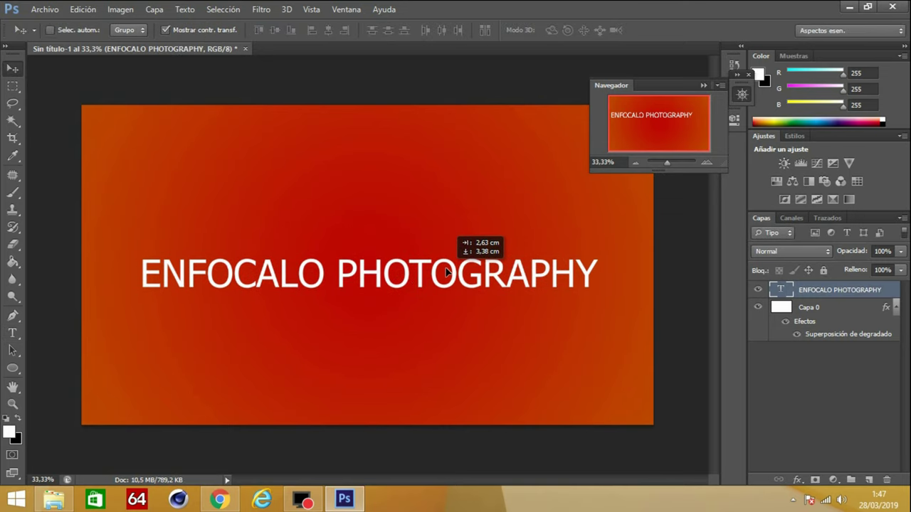
drag(447, 272, 447, 273)
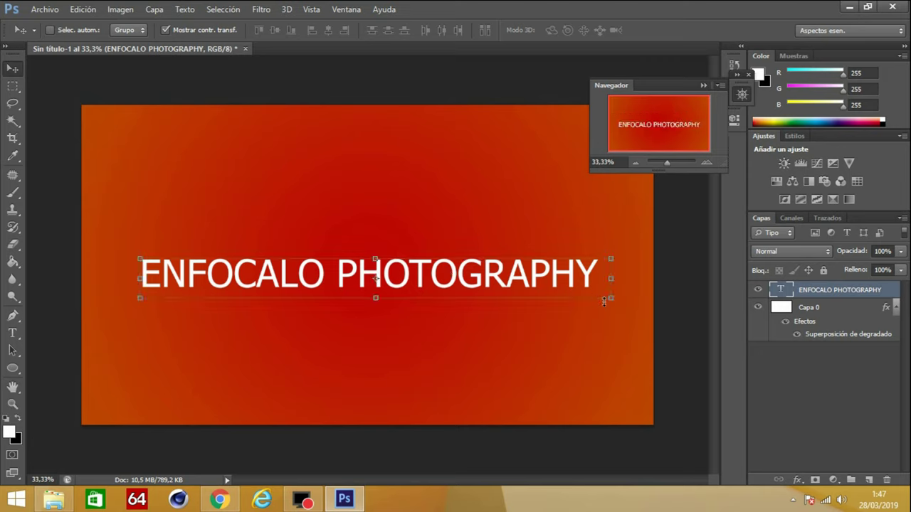
drag(613, 298, 567, 297)
drag(520, 277, 539, 277)
click(44, 10)
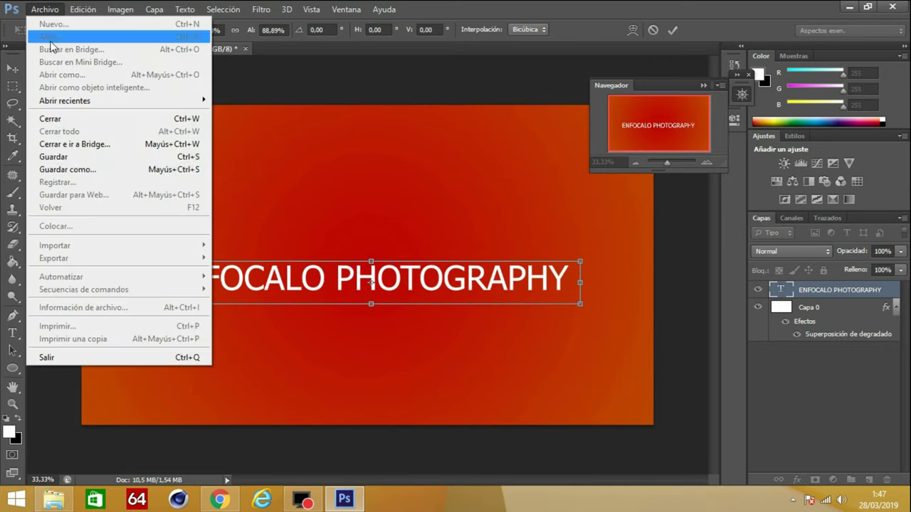
click(8, 84)
click(15, 103)
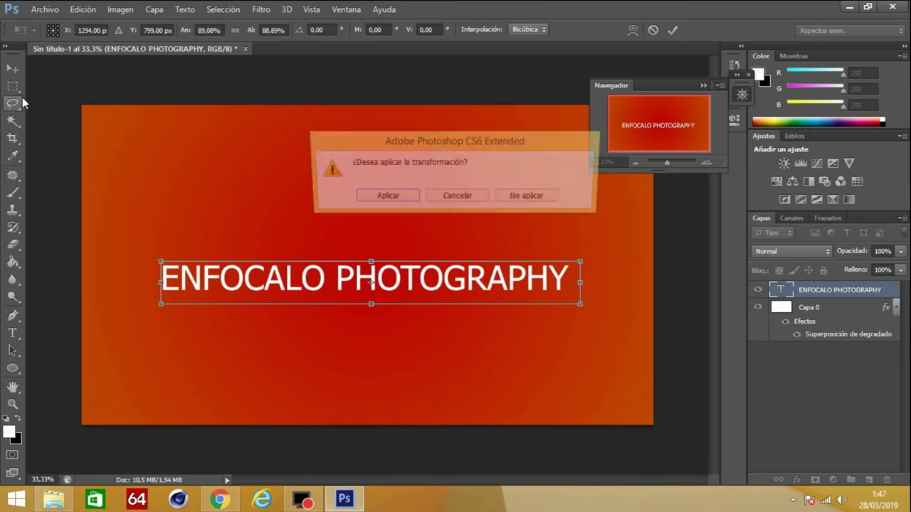
key(Return)
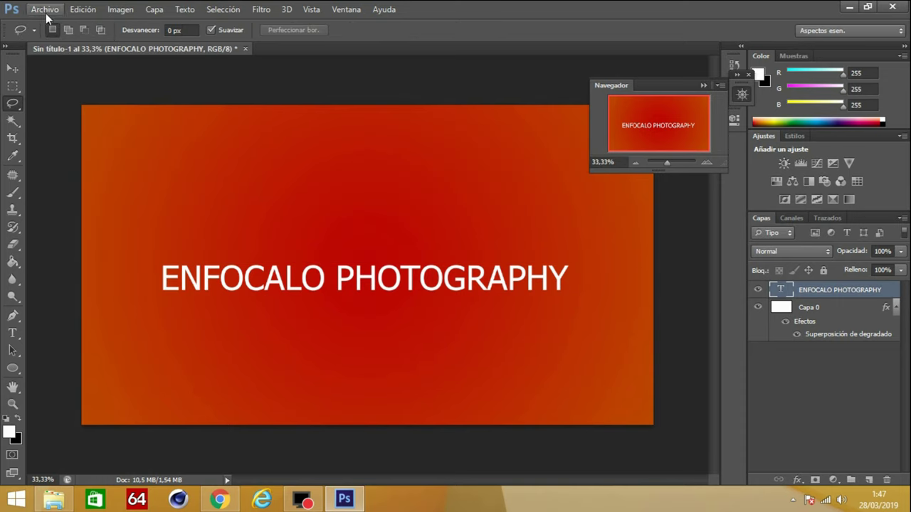
click(45, 11)
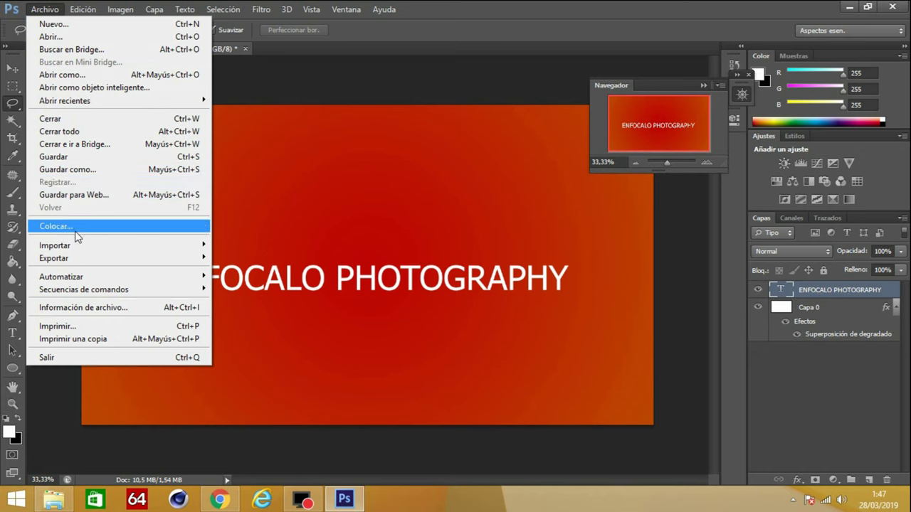
- Place the descarga YouTube-logo image on the banner and rasterize its layer
click(74, 226)
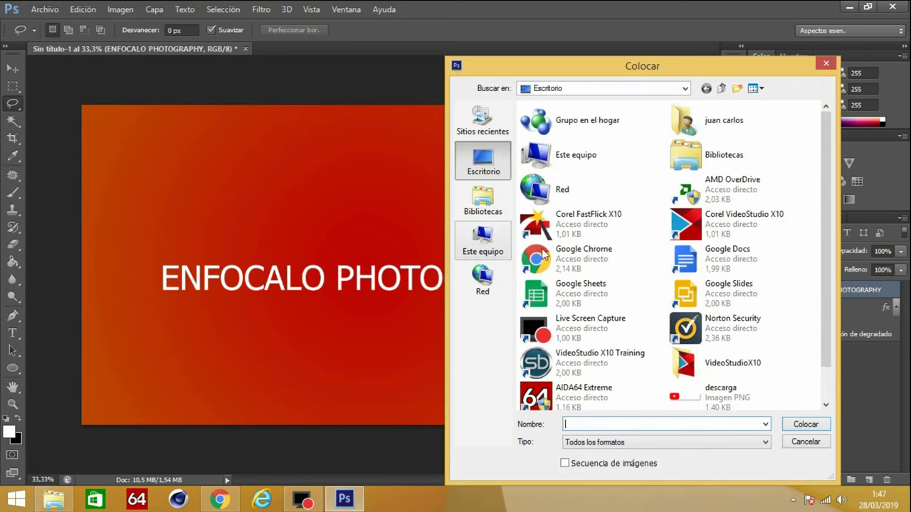
click(698, 403)
click(806, 425)
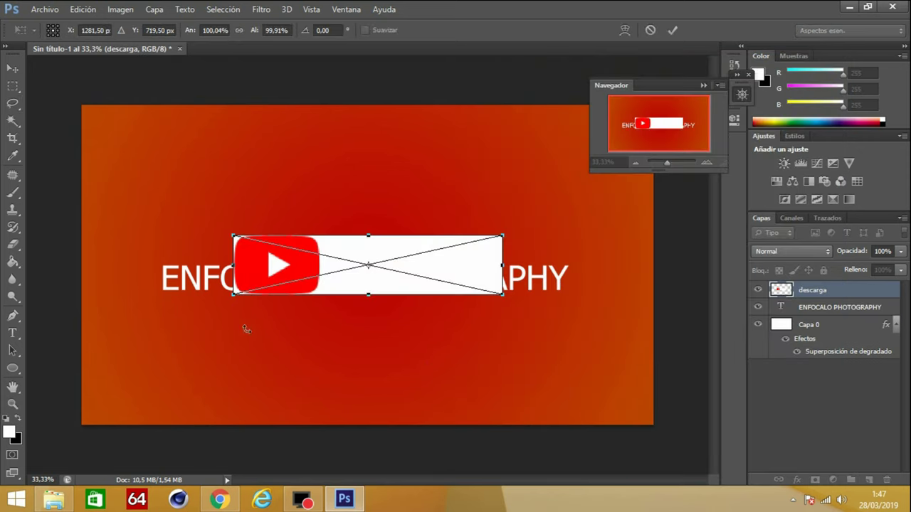
click(13, 104)
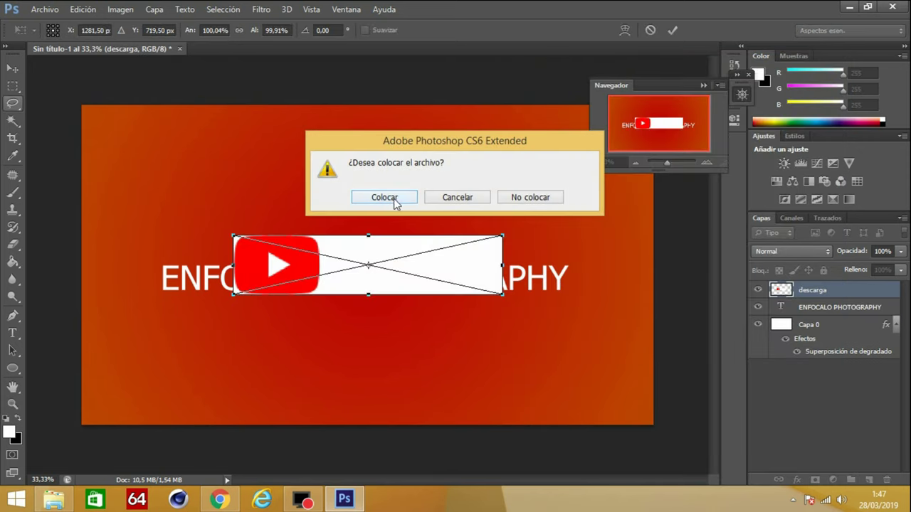
click(395, 202)
right_click(809, 298)
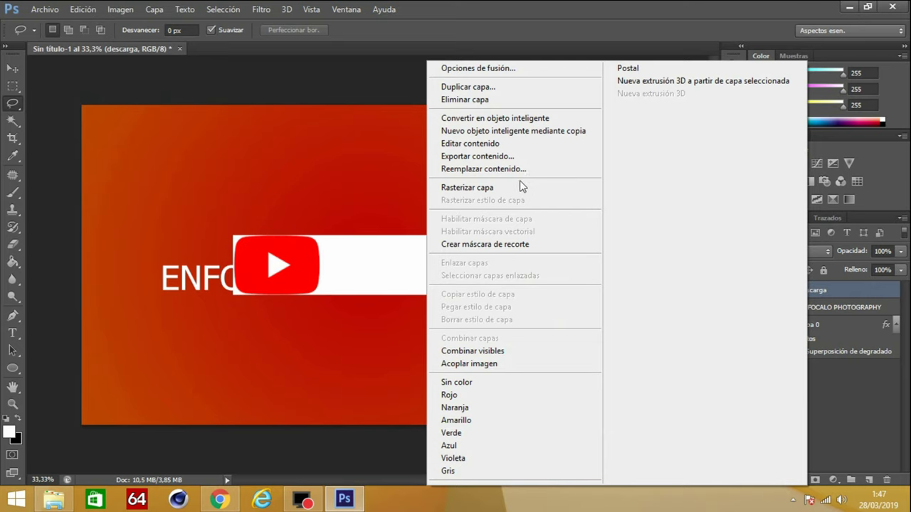
click(522, 185)
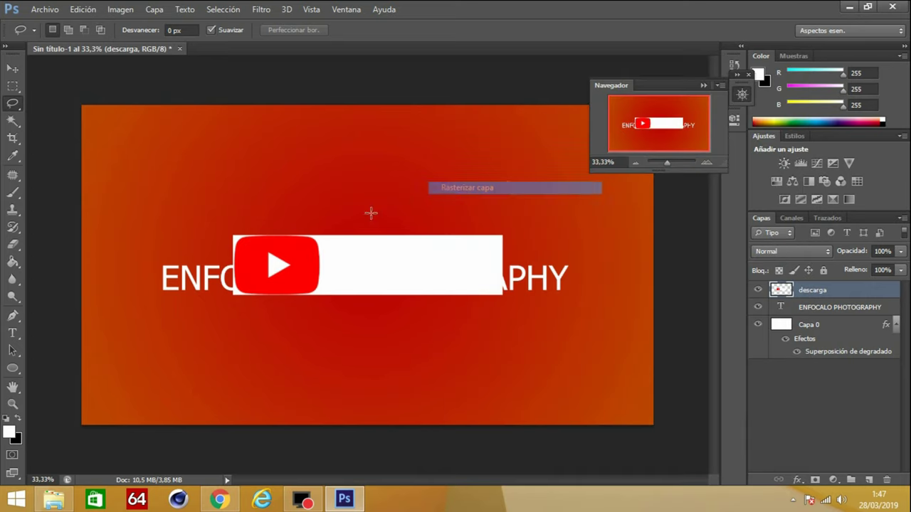
- Magic-wand the play triangle, invert the selection and delete everything else on the descarga layer
click(13, 120)
click(275, 265)
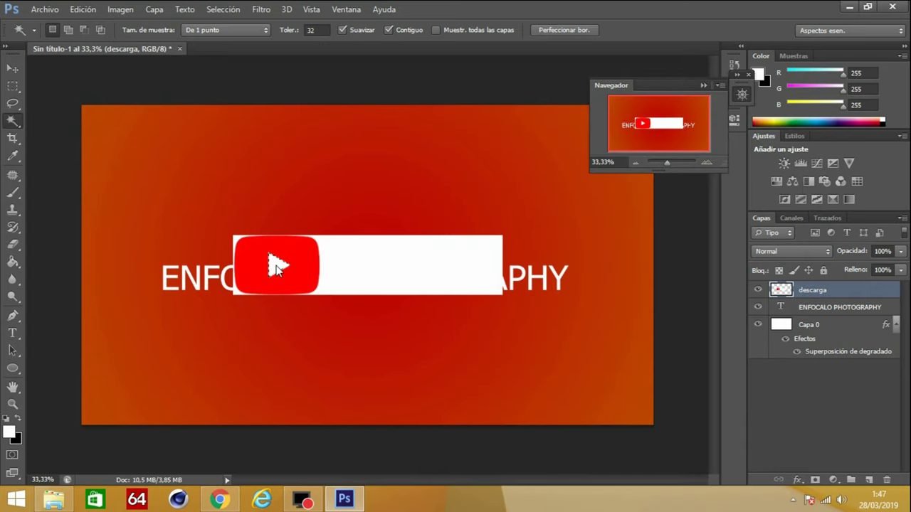
click(222, 9)
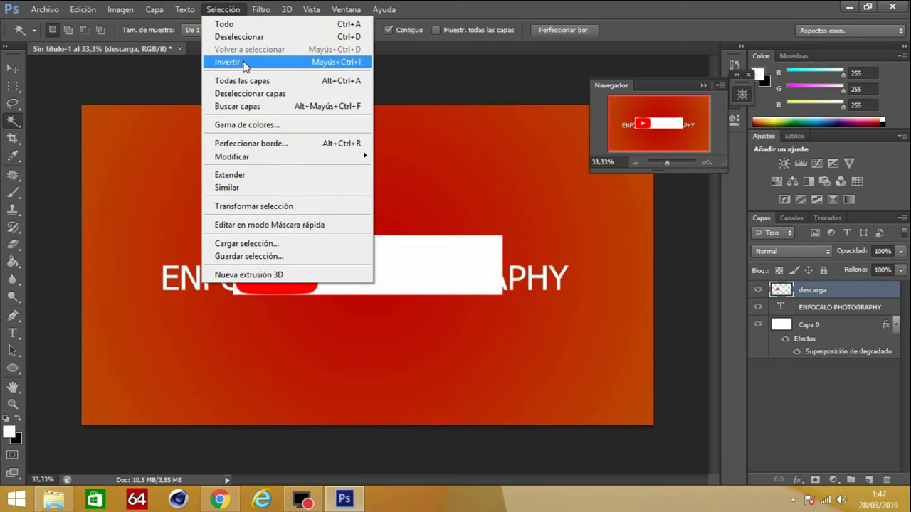
click(228, 62)
key(Delete)
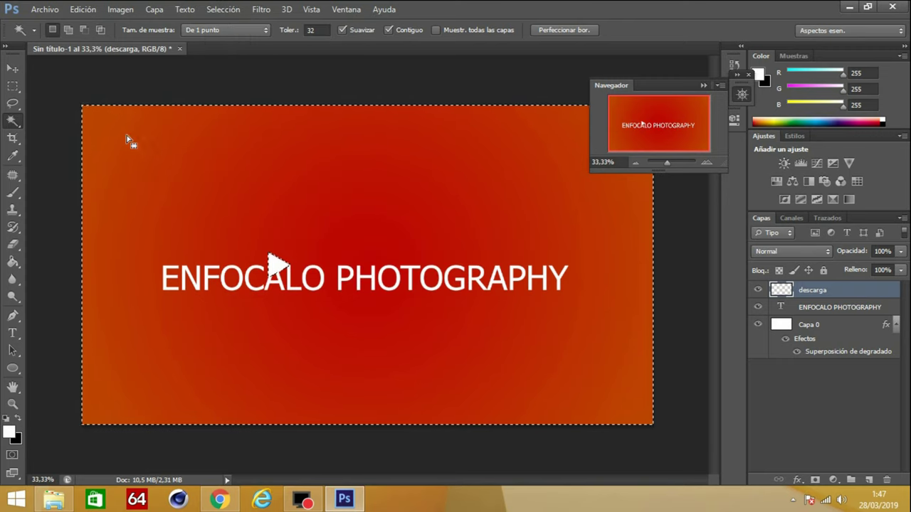
key(ctrl+d)
click(13, 67)
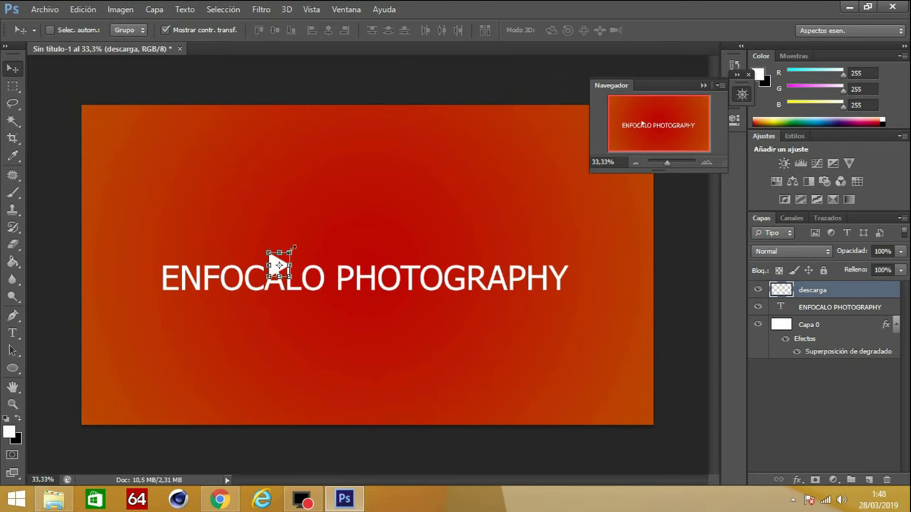
- Scale the play triangle up about 154% and place it right of PHOTOGRAPHY
key(ctrl+t)
mouse_move(294, 250)
mouse_down()
mouse_move(303, 235)
mouse_move(449, 282)
mouse_move(605, 269)
mouse_move(605, 279)
mouse_up()
click(13, 103)
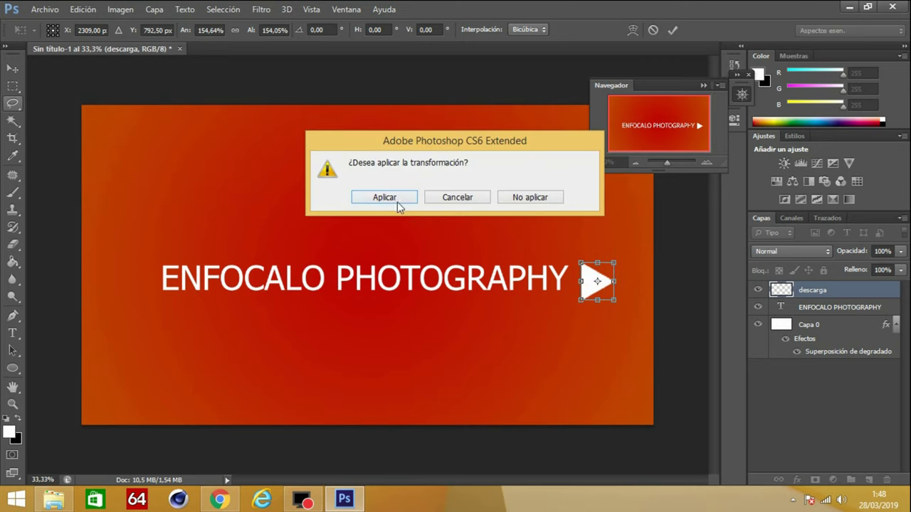
click(384, 198)
- Nudge the arrow up to line up with the title text
drag(664, 165, 669, 161)
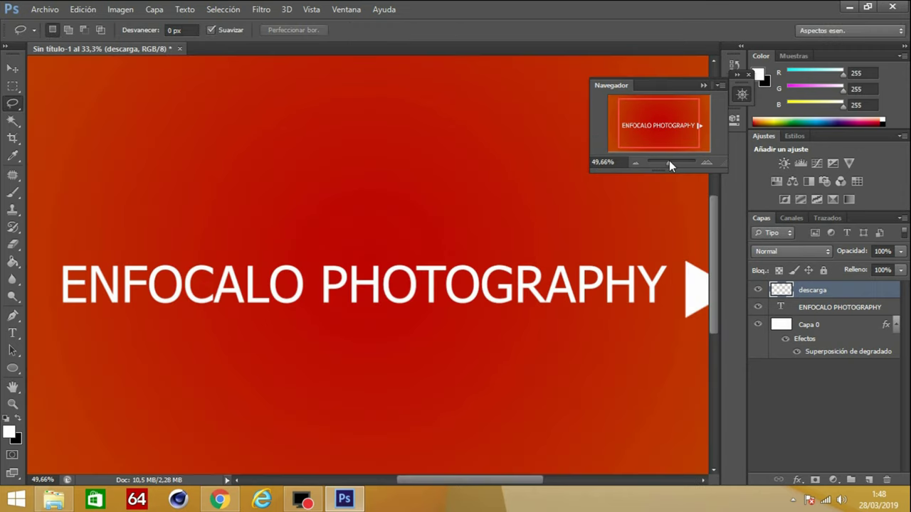
drag(638, 101, 659, 121)
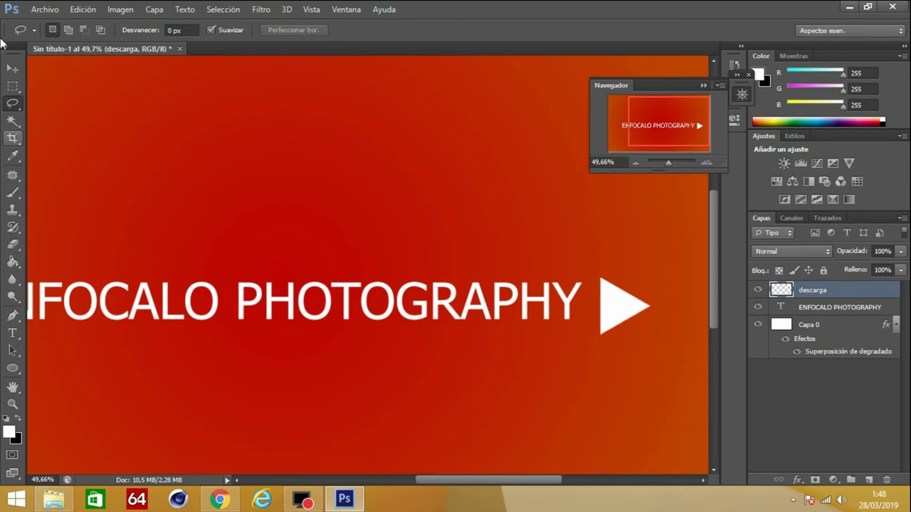
click(12, 69)
drag(638, 311, 637, 302)
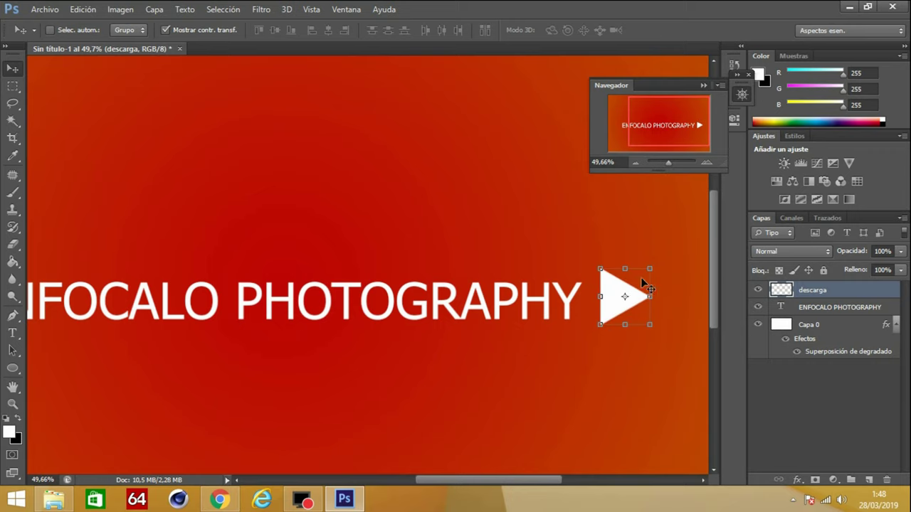
click(703, 161)
drag(669, 161, 667, 161)
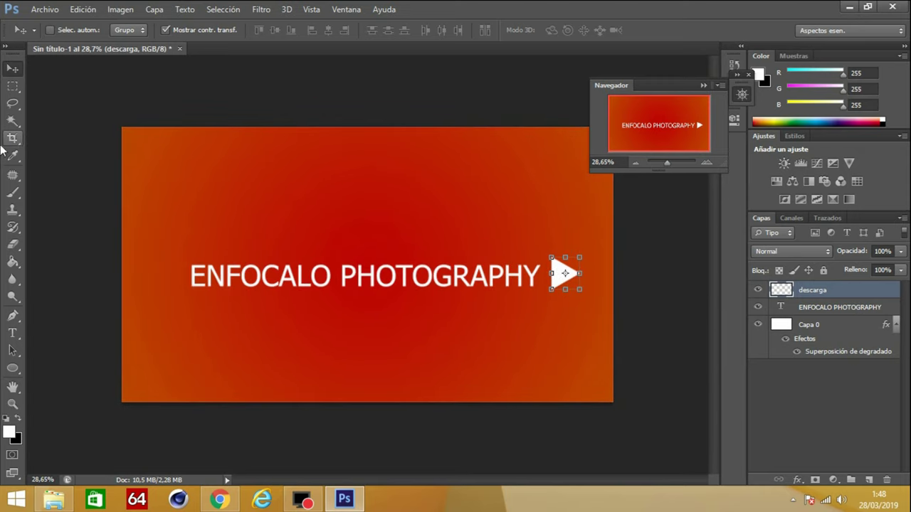
click(13, 103)
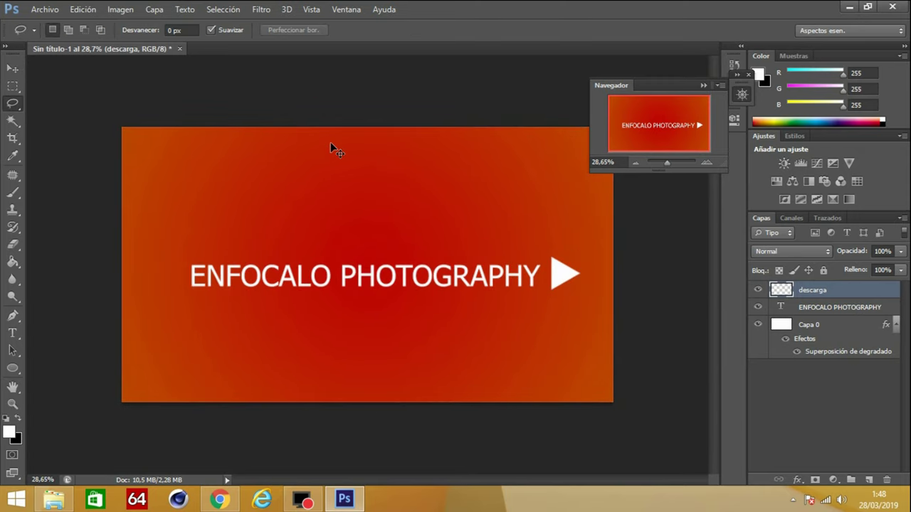
key(ctrl+j)
- Move the arrow copy left of ENFOCALO and flip it horizontally to point left
click(21, 69)
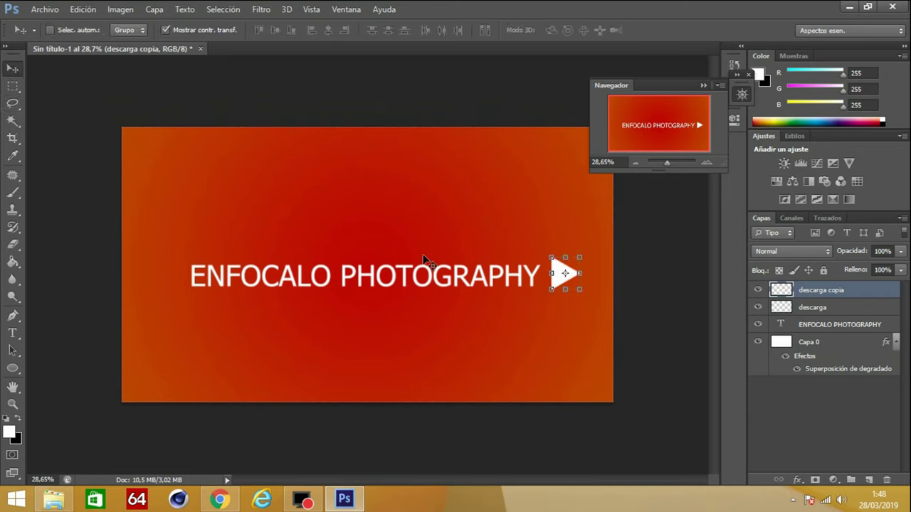
drag(573, 283, 192, 288)
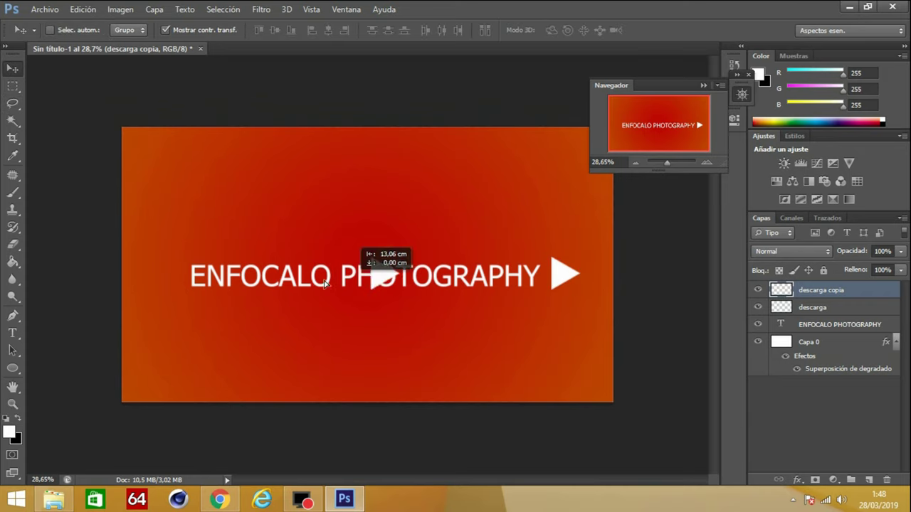
click(83, 9)
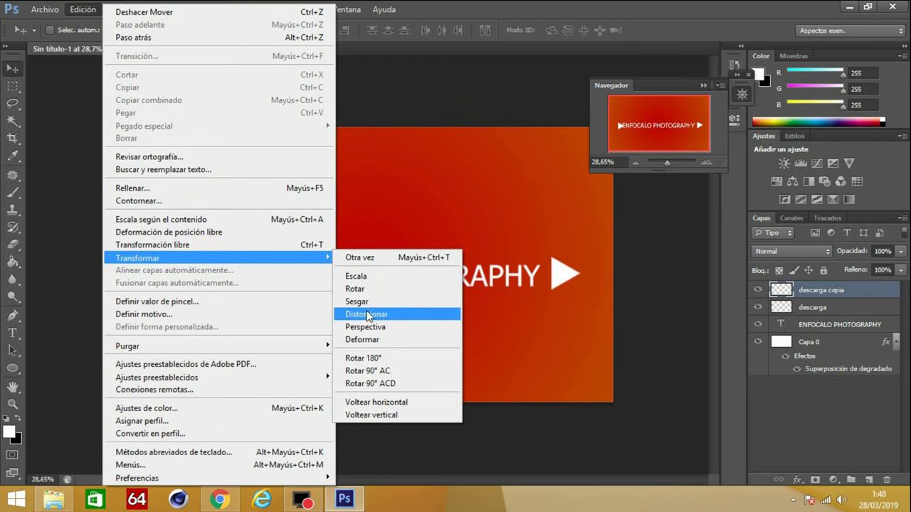
click(390, 403)
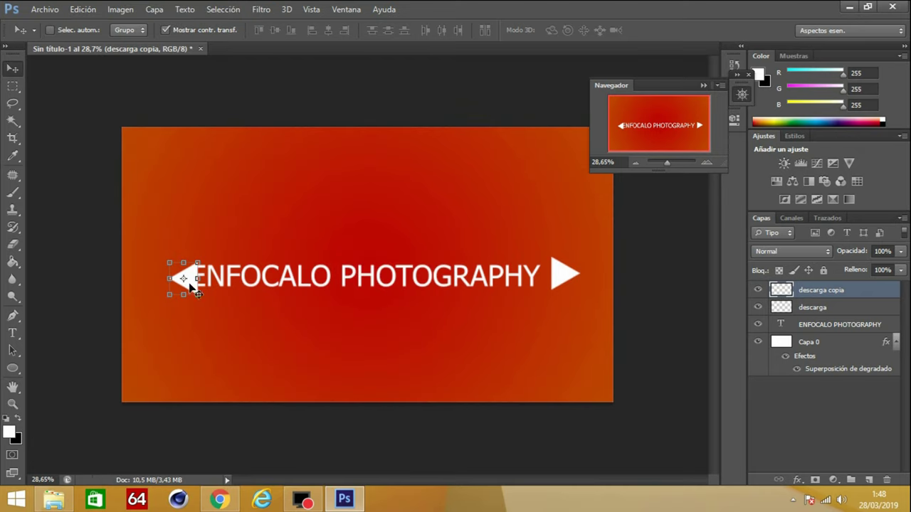
drag(189, 283, 170, 280)
- Draw an empty text box below the title
click(12, 103)
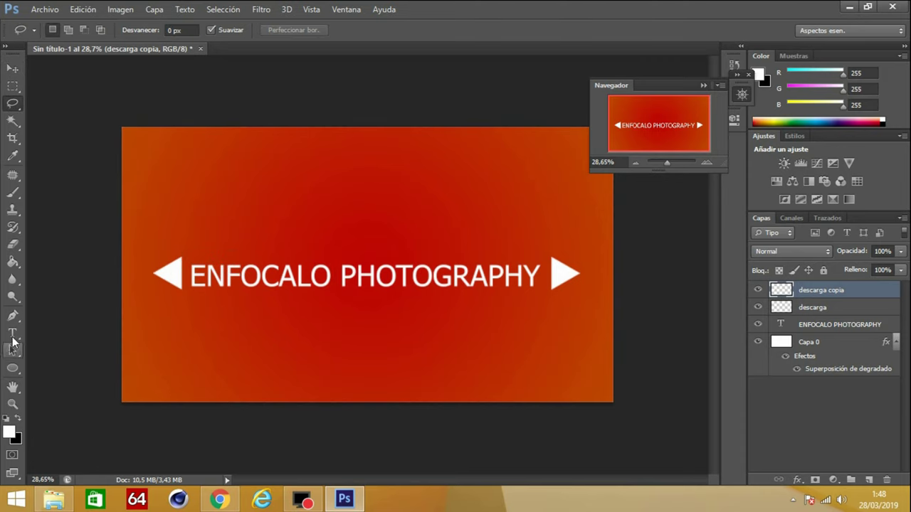
click(12, 333)
drag(153, 294, 590, 335)
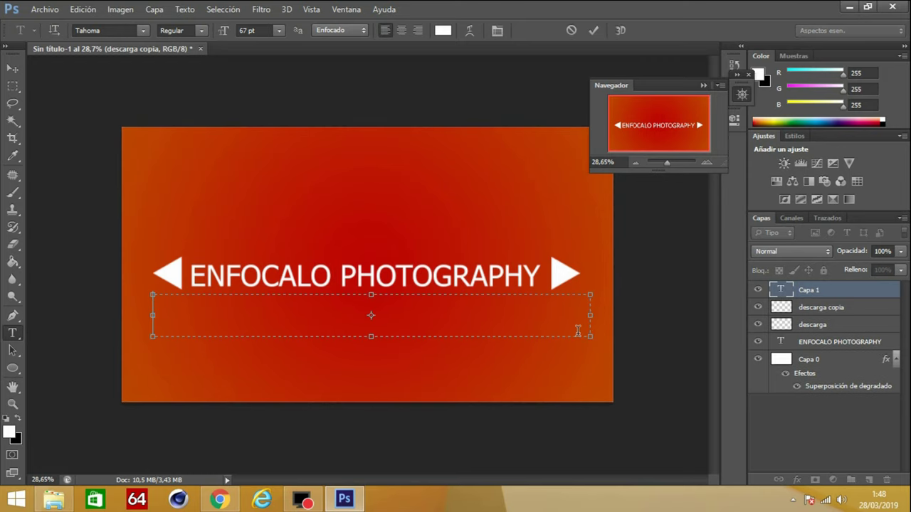
- Type a line of underscores and move it up beneath the title
text(________________________)
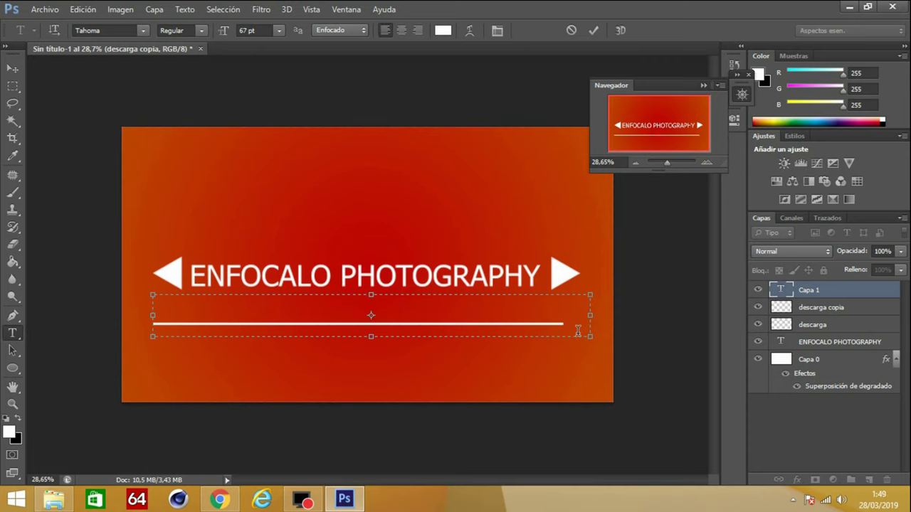
click(13, 67)
drag(412, 336, 421, 307)
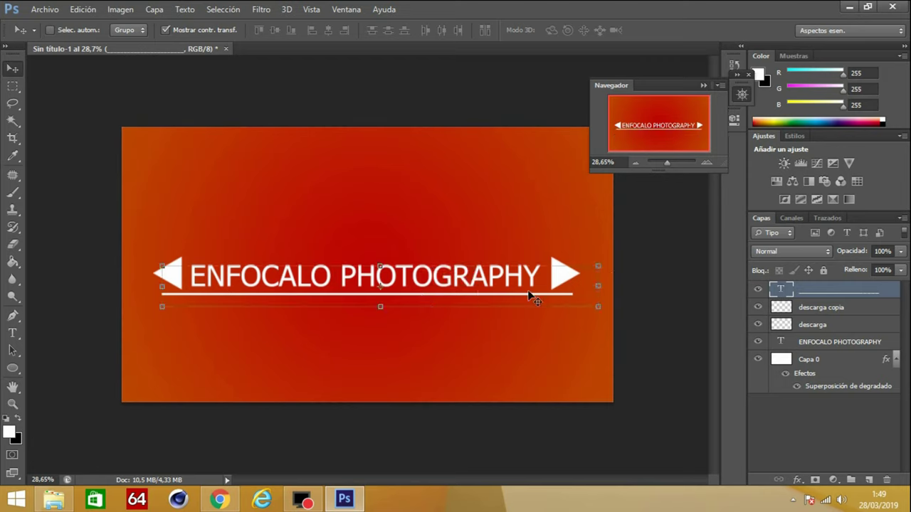
- Narrow the underline to about 73% width, apply it, and duplicate the layer
drag(524, 293, 532, 292)
mouse_move(598, 285)
mouse_down()
mouse_move(431, 286)
mouse_move(484, 296)
mouse_move(461, 296)
mouse_move(533, 286)
mouse_up()
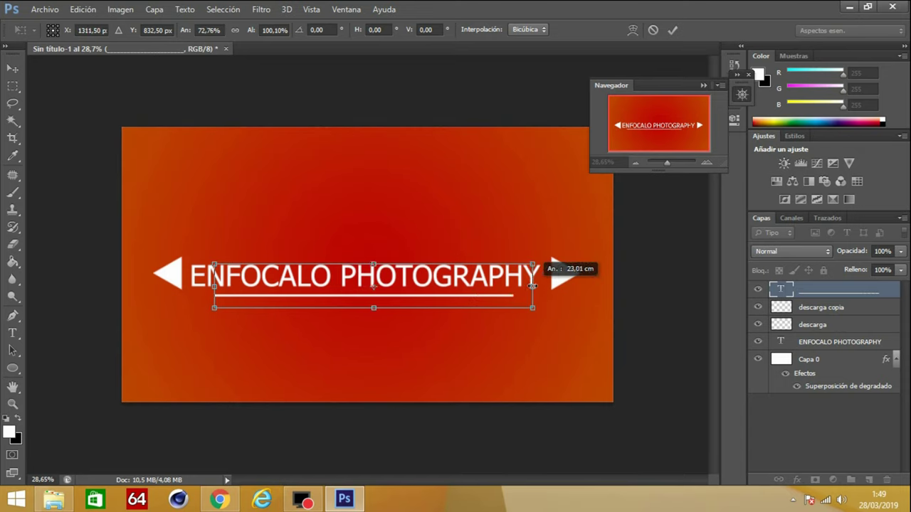
click(13, 103)
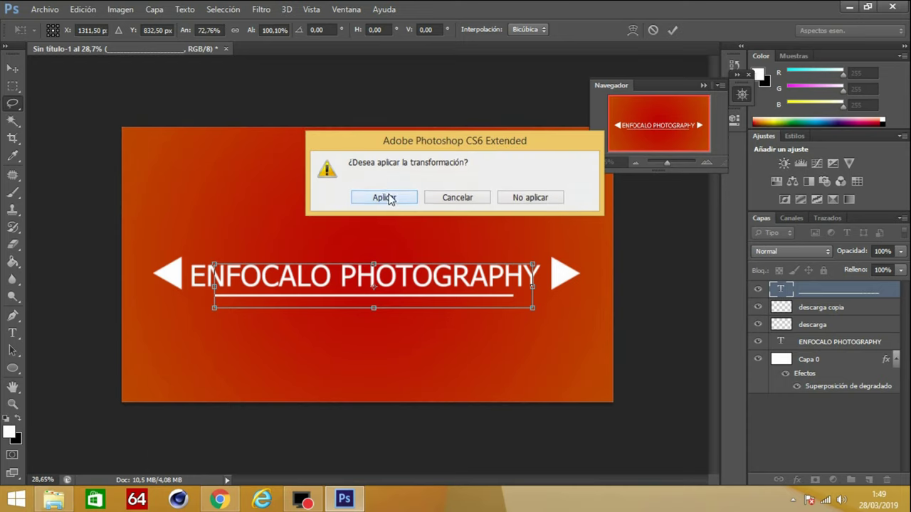
click(388, 197)
key(ctrl+j)
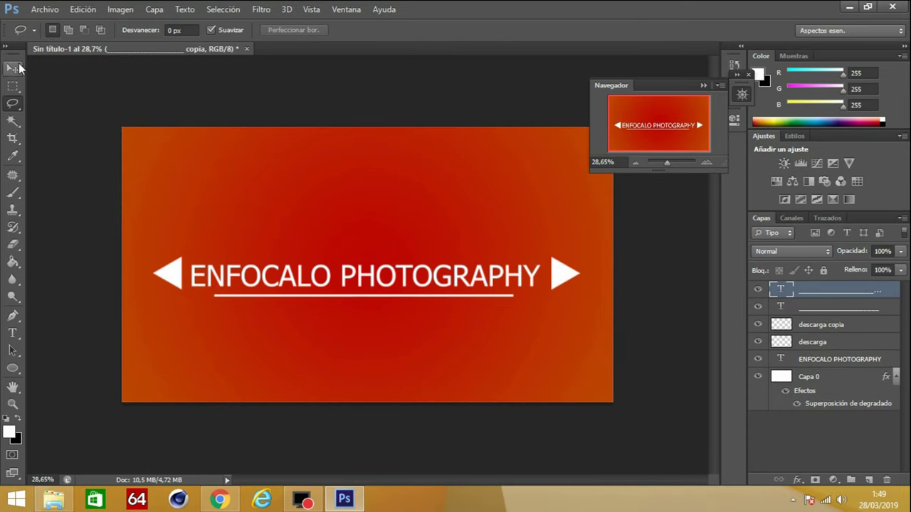
- Move the duplicate line below the first and shorten it from its right end
click(19, 65)
mouse_move(461, 301)
mouse_down()
mouse_move(467, 320)
mouse_move(460, 316)
mouse_up()
key(ctrl+t)
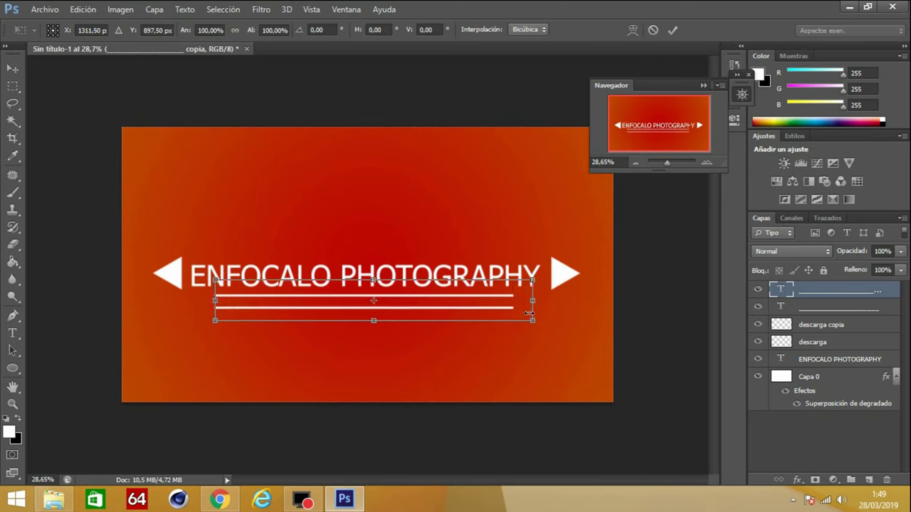
mouse_move(529, 313)
mouse_down()
mouse_move(476, 313)
mouse_move(486, 313)
mouse_up()
click(12, 104)
click(376, 199)
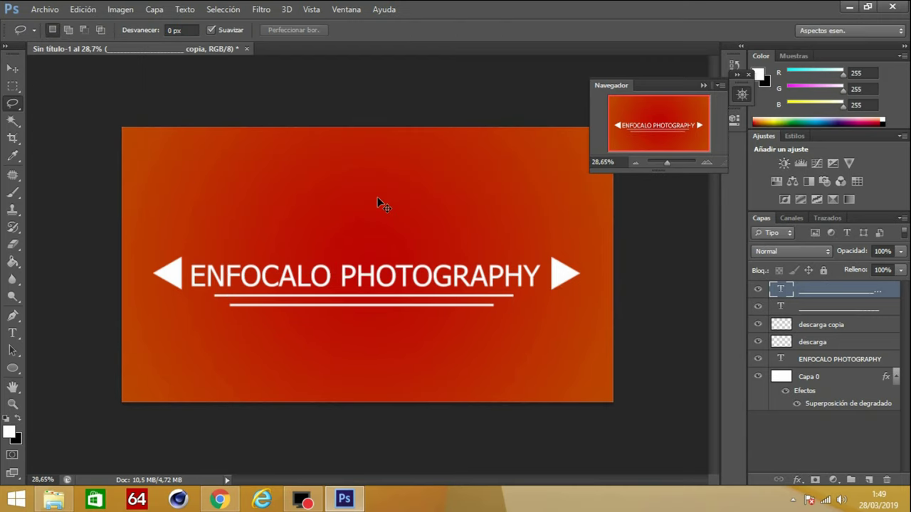
- Duplicate the line again, place it lower, and shorten and center this third line
key(ctrl+j)
key(v)
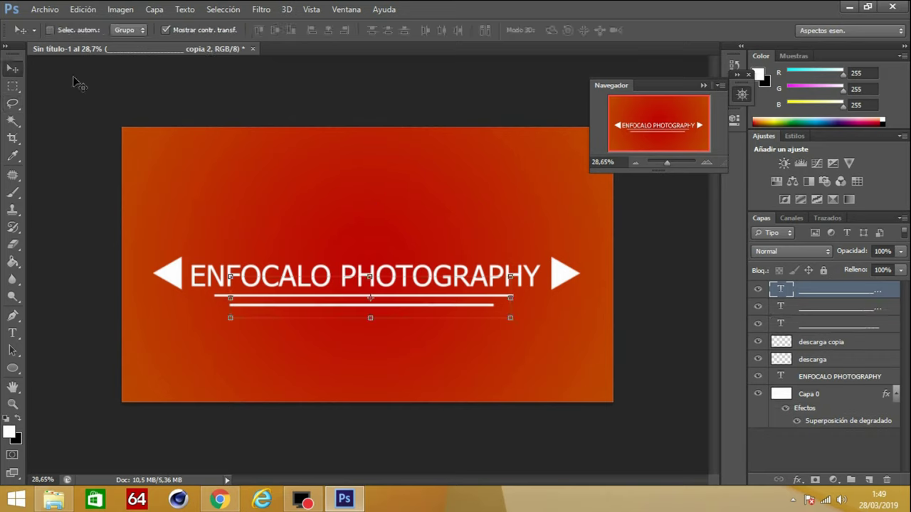
drag(462, 313, 466, 321)
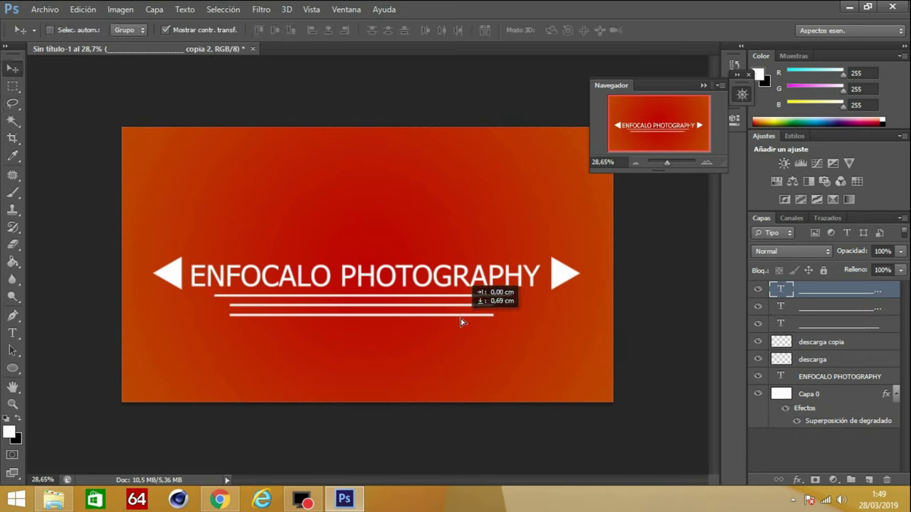
mouse_move(468, 307)
mouse_down()
mouse_move(435, 307)
mouse_move(439, 322)
mouse_move(435, 316)
mouse_up()
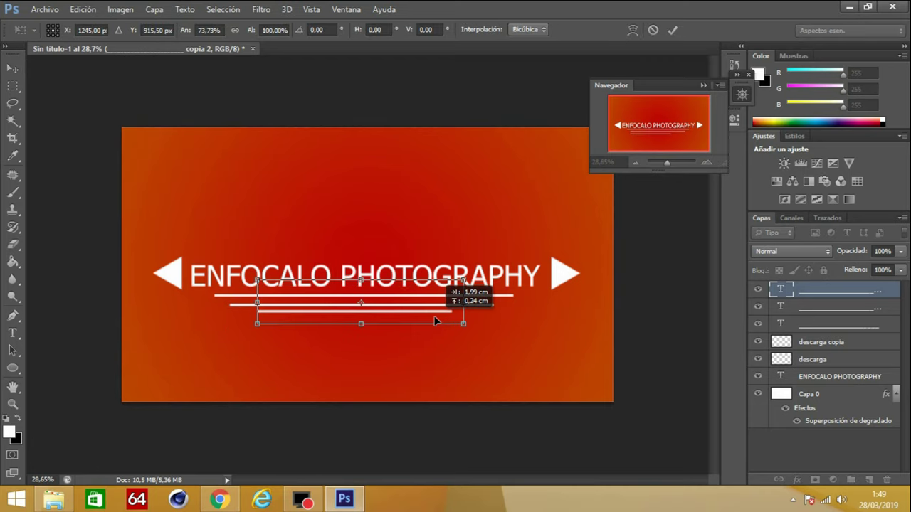
drag(666, 159, 668, 159)
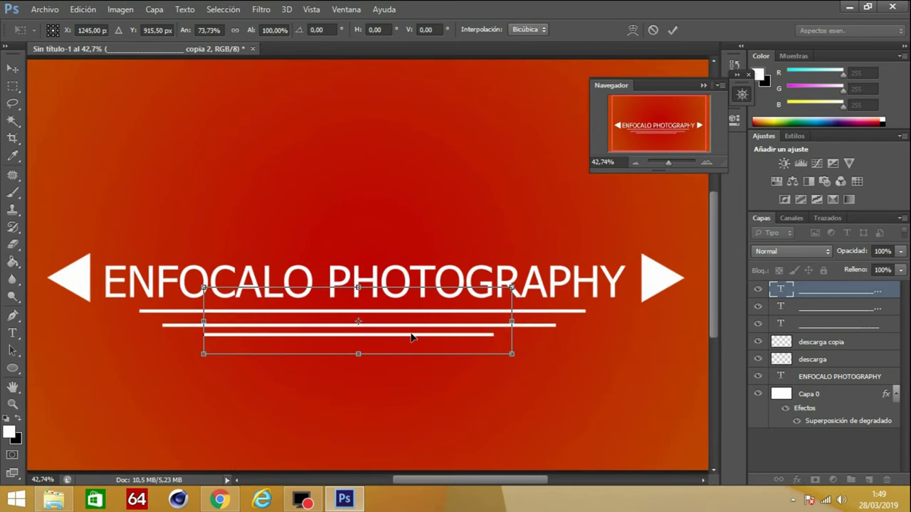
drag(411, 340, 425, 349)
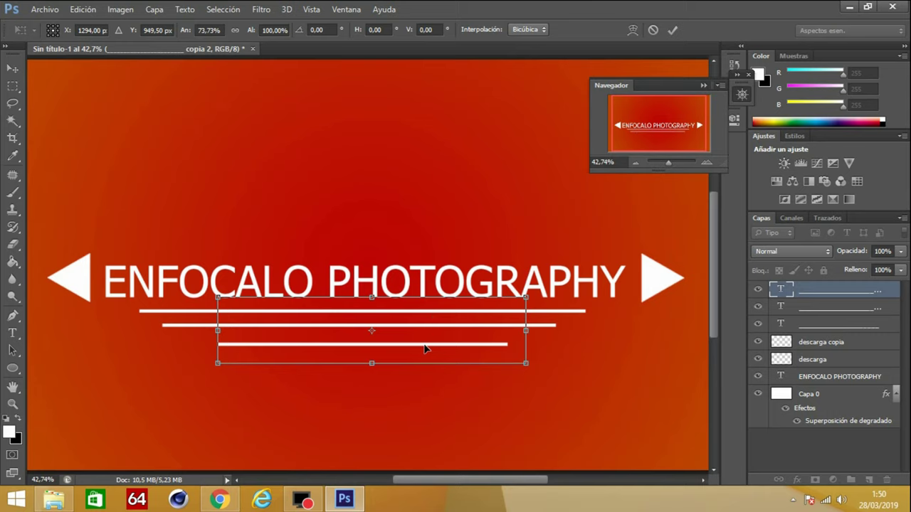
click(12, 103)
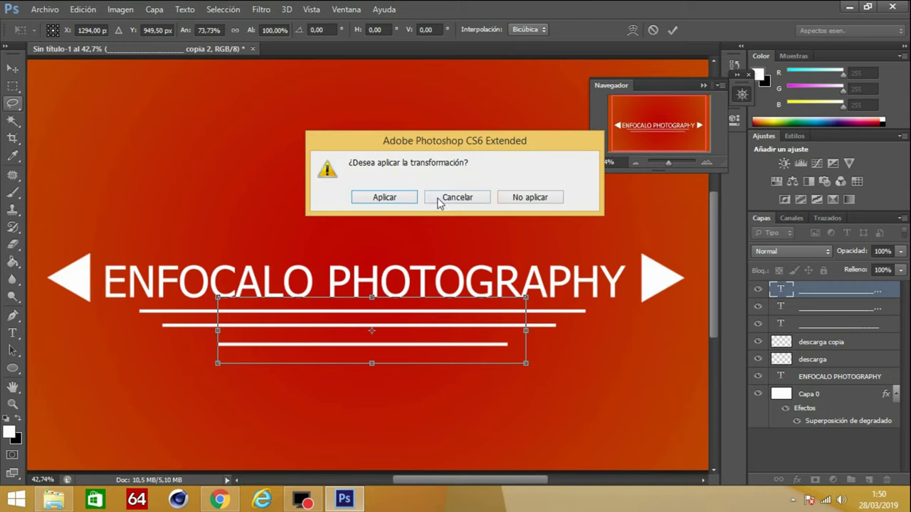
click(396, 198)
drag(670, 162, 668, 162)
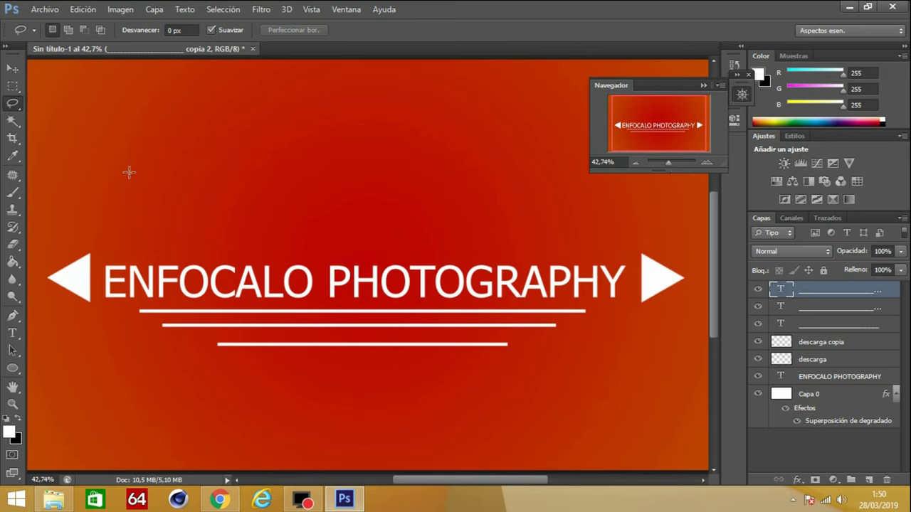
- Lower the middle line slightly to even the spacing between the three lines
click(841, 308)
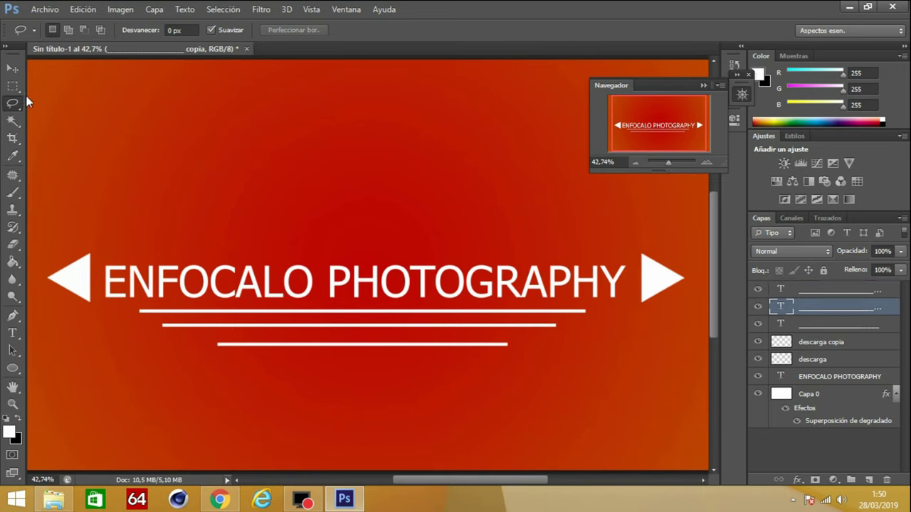
click(13, 67)
drag(301, 329, 300, 332)
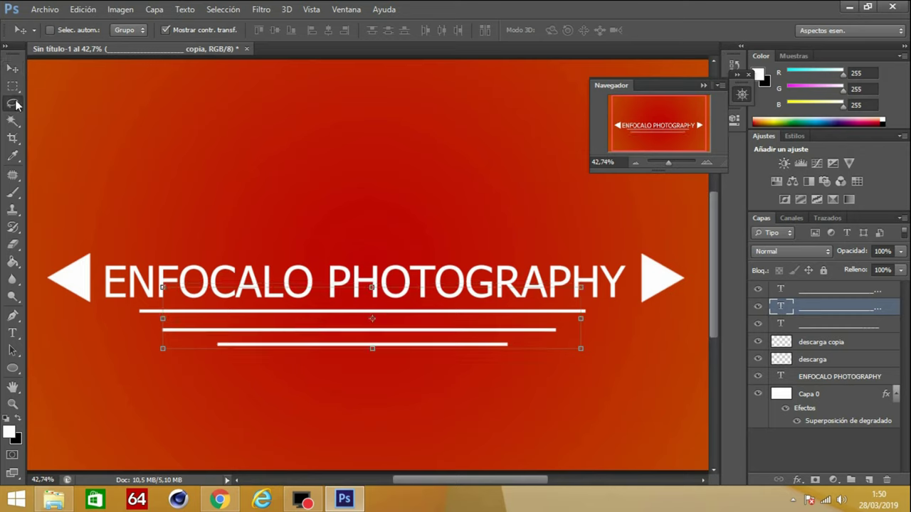
- Select the word ENFOCALO in the title and recolour it black
click(12, 103)
click(13, 333)
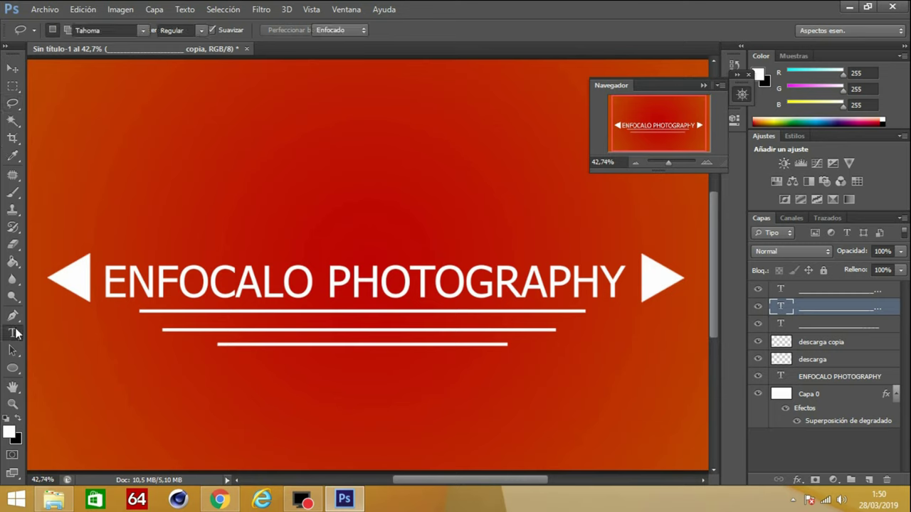
drag(107, 277, 313, 254)
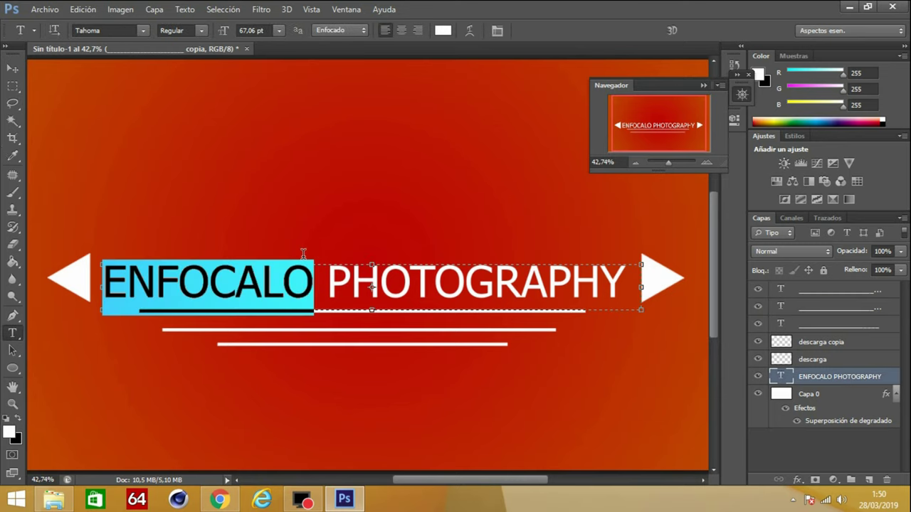
click(19, 419)
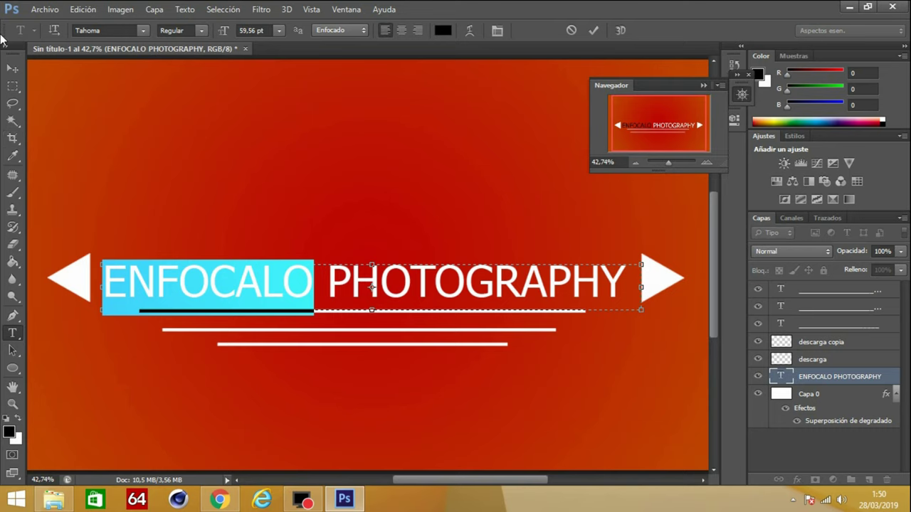
click(12, 103)
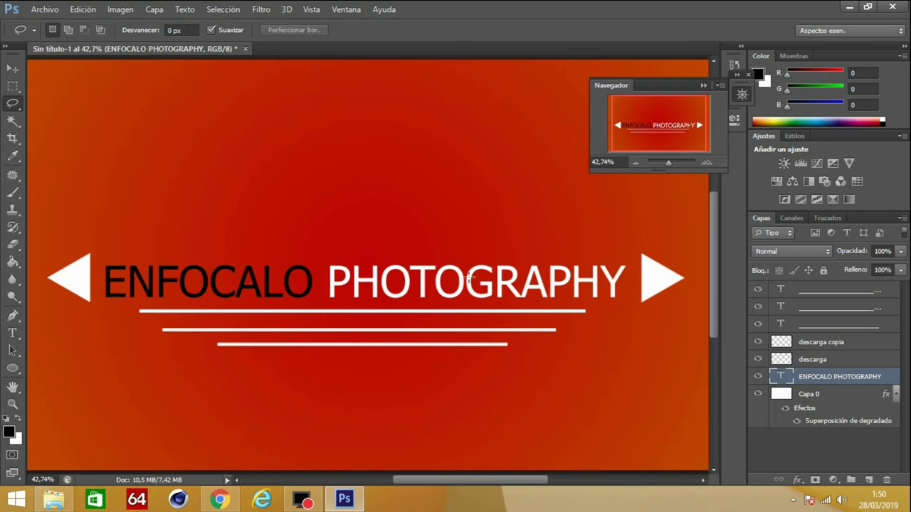
- Try gradient overlay, pattern overlay and outer glow on the middle line, then remove them
click(833, 310)
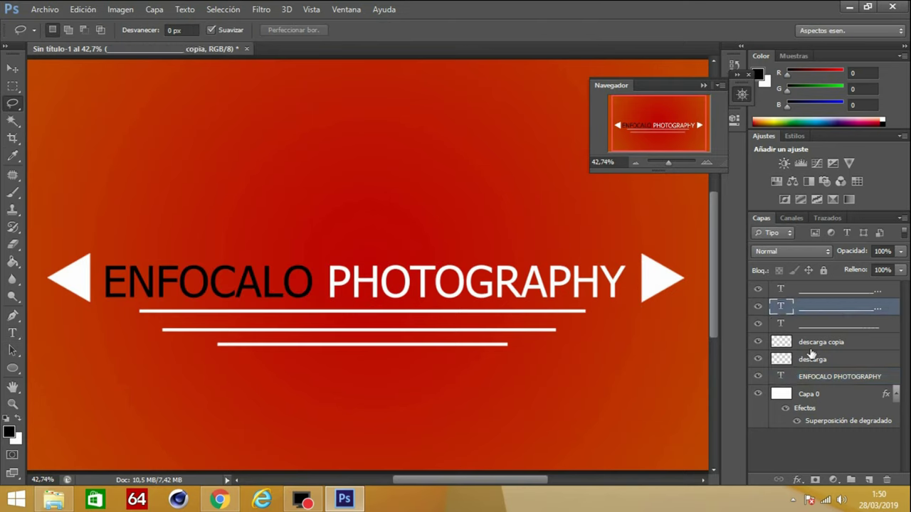
click(797, 481)
click(808, 432)
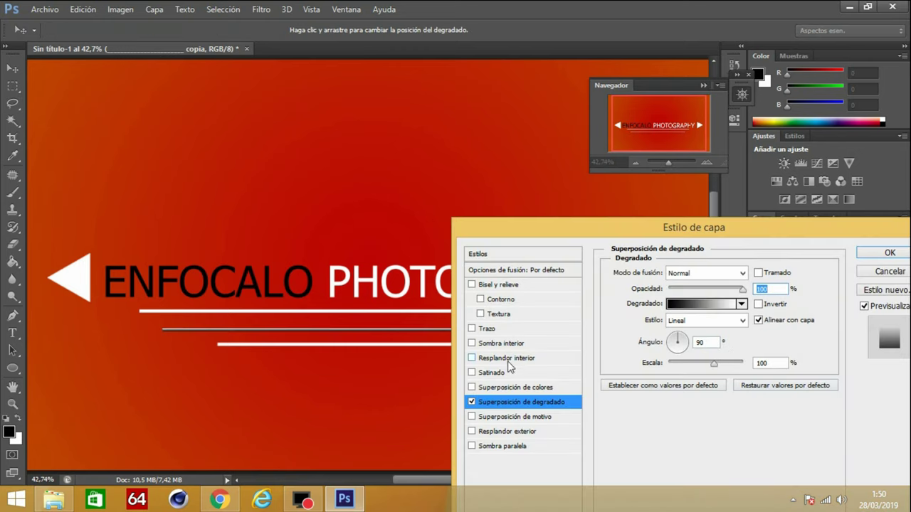
click(472, 403)
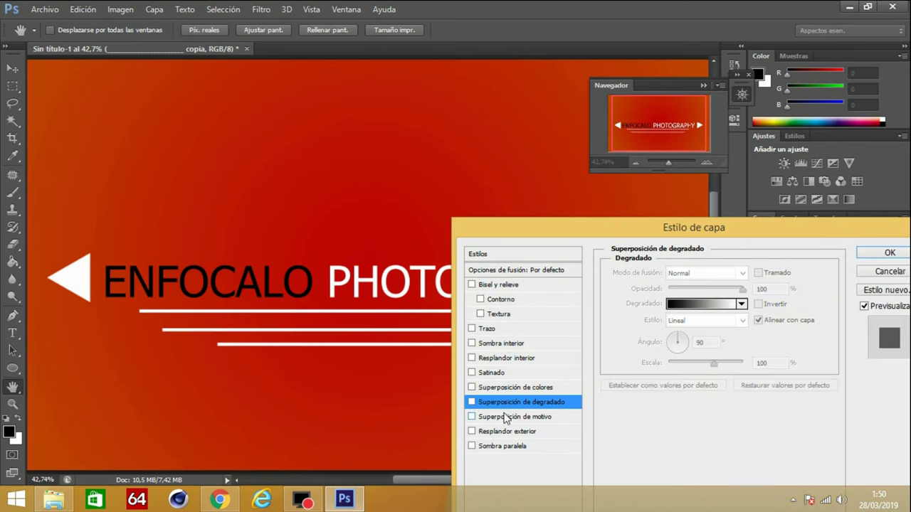
click(507, 417)
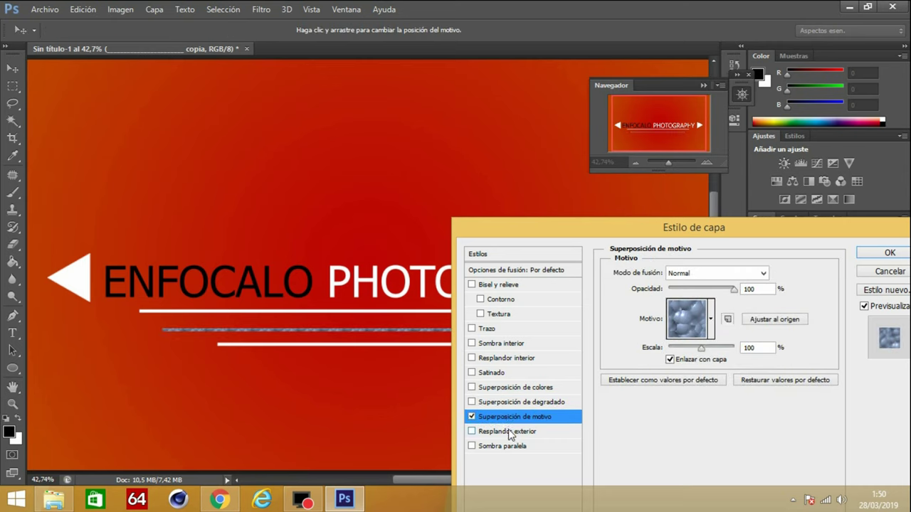
click(510, 432)
click(472, 417)
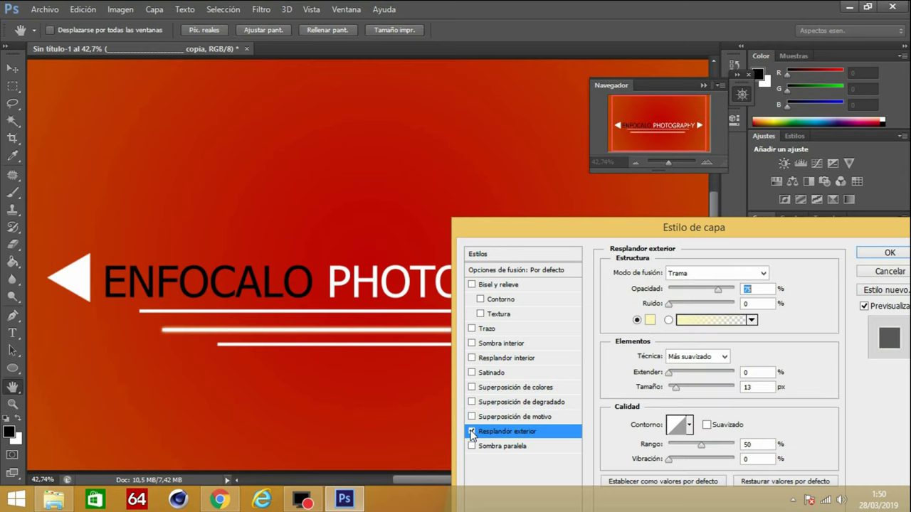
click(471, 432)
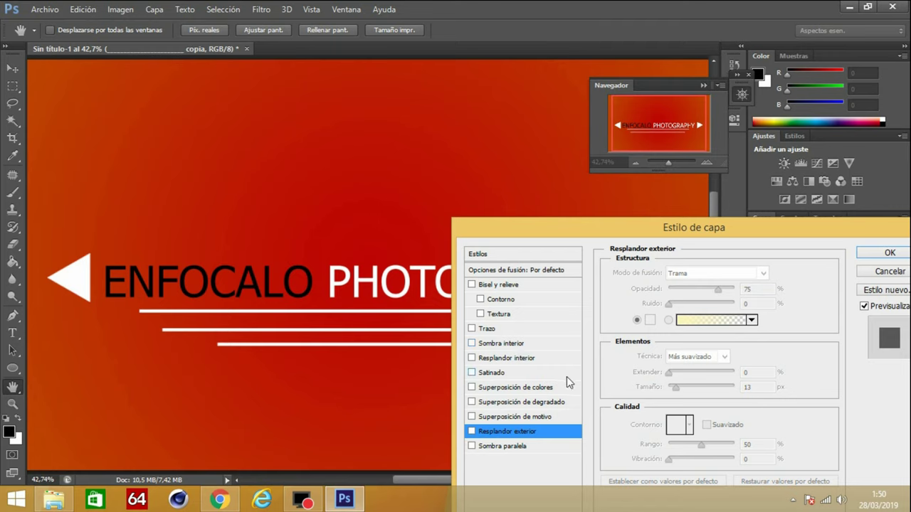
- Add a black (000000) Colour Overlay to the middle line and apply it
click(541, 387)
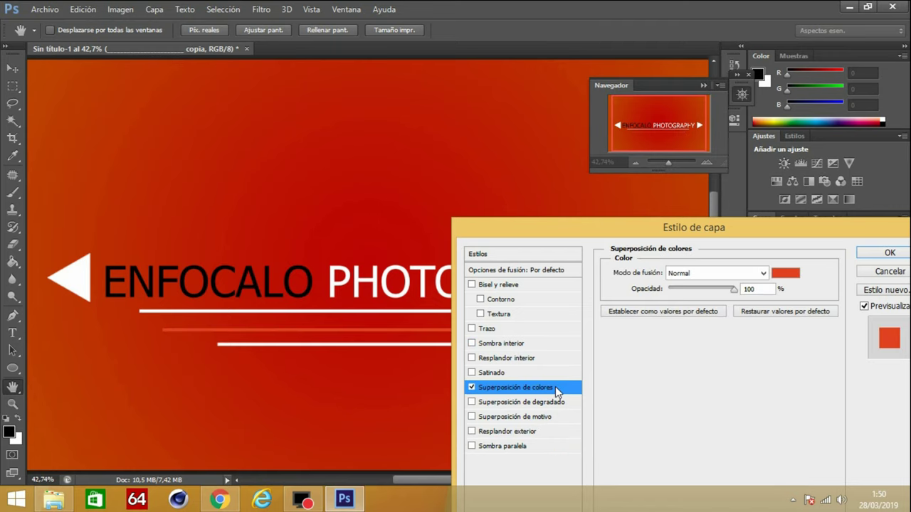
click(783, 275)
drag(356, 287, 433, 396)
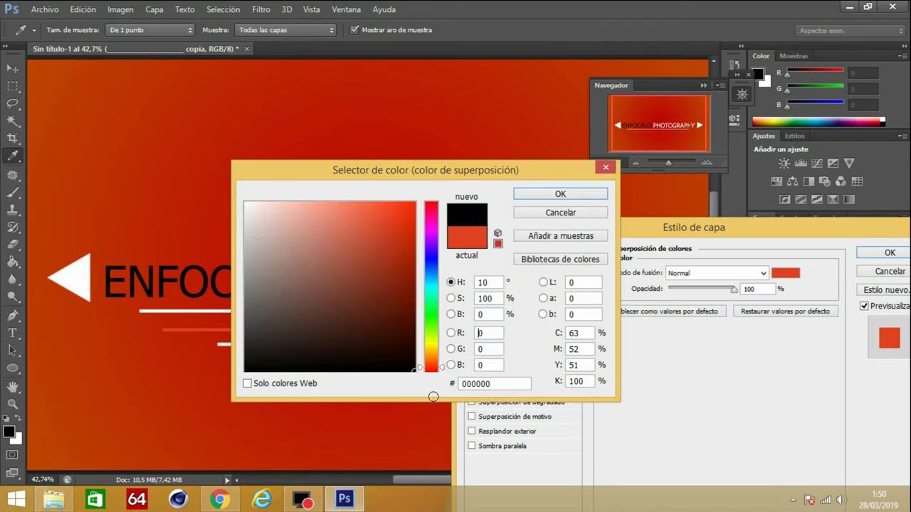
click(562, 195)
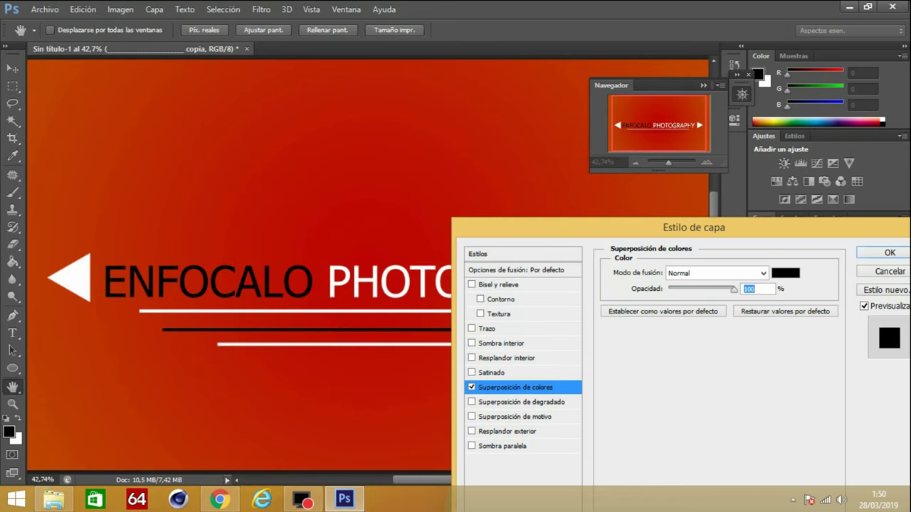
click(889, 253)
drag(666, 163, 667, 165)
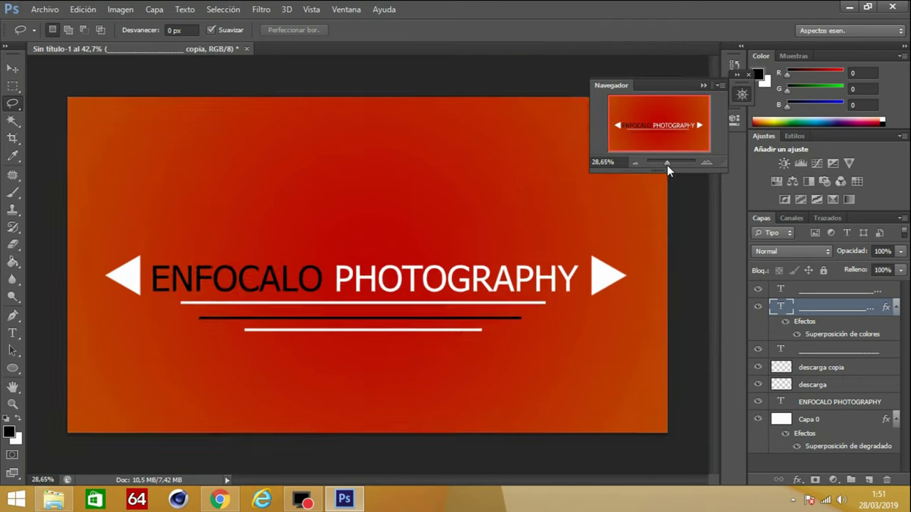
- Add a default drop shadow (Multiply, 75% opacity, 120°, 13 px) to the ENFOCALO PHOTOGRAPHY layer
click(45, 11)
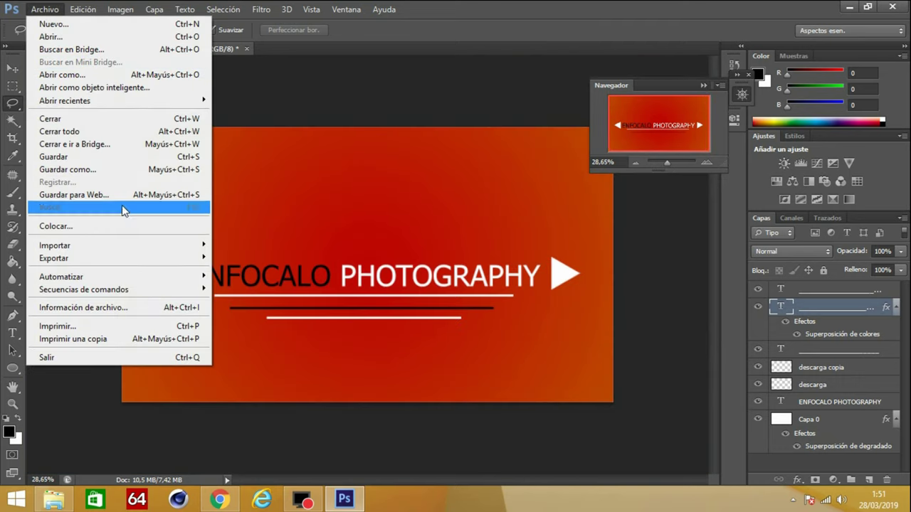
click(815, 321)
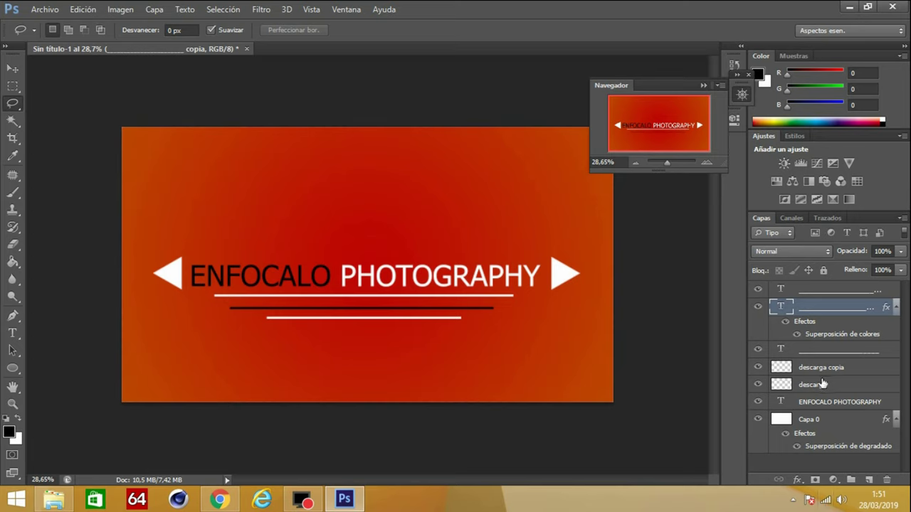
click(817, 402)
click(802, 480)
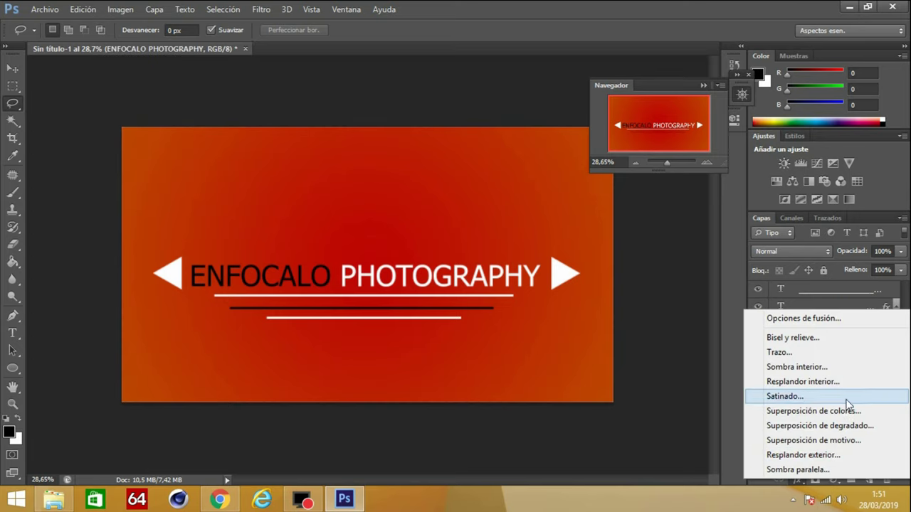
click(655, 400)
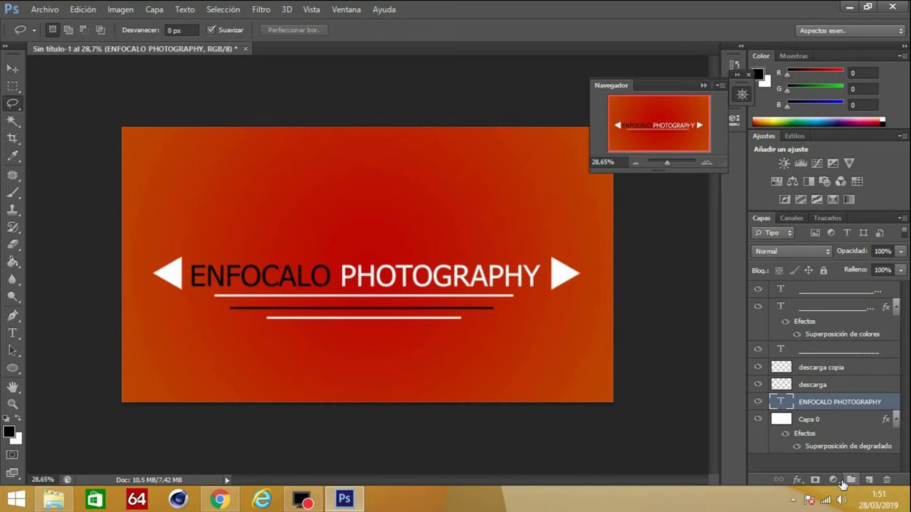
click(799, 481)
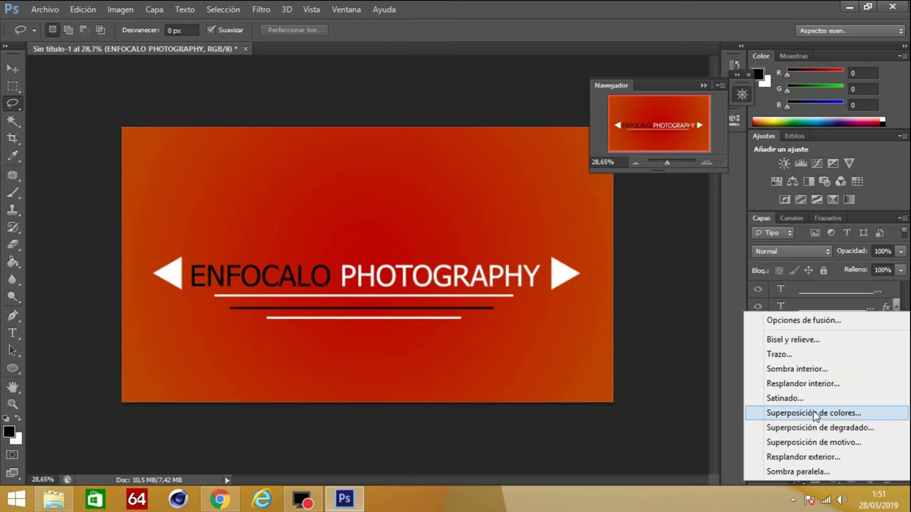
click(743, 425)
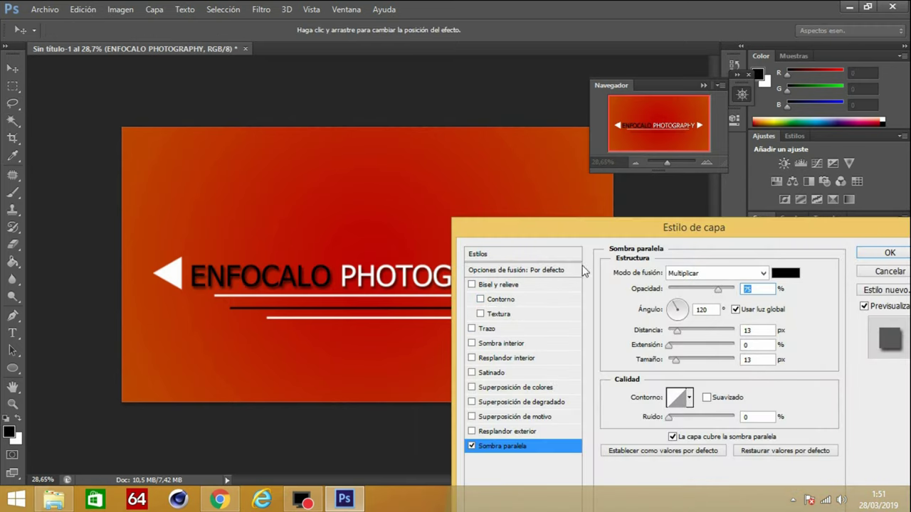
drag(707, 232, 417, 358)
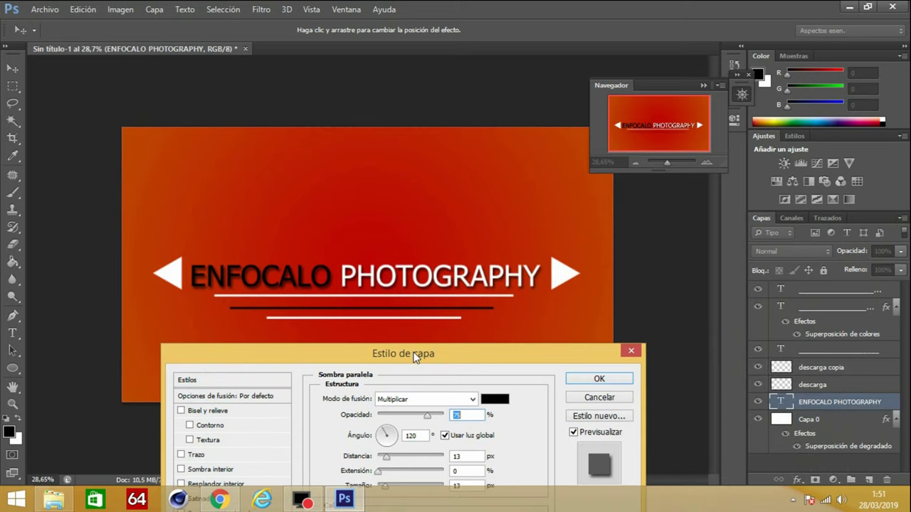
click(599, 379)
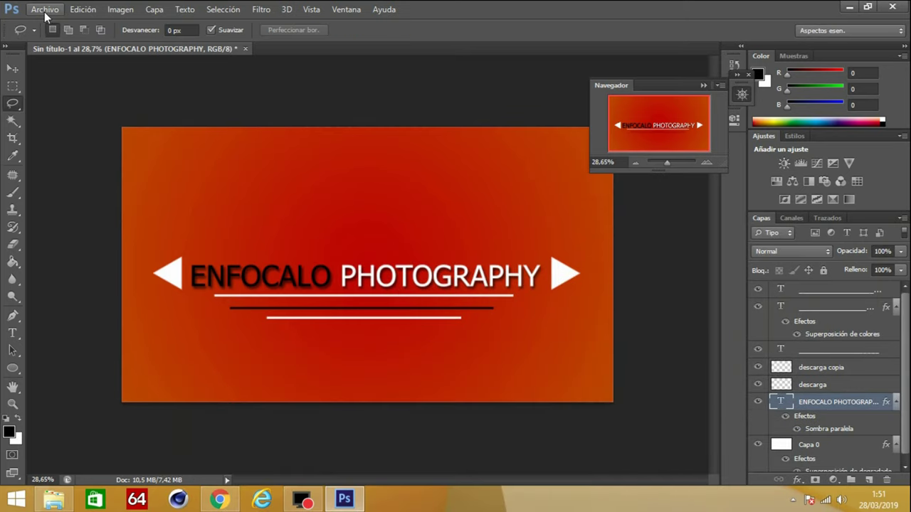
- Save the banner as a JPEG named BANNER, accepting the default JPEG options
click(45, 9)
click(94, 171)
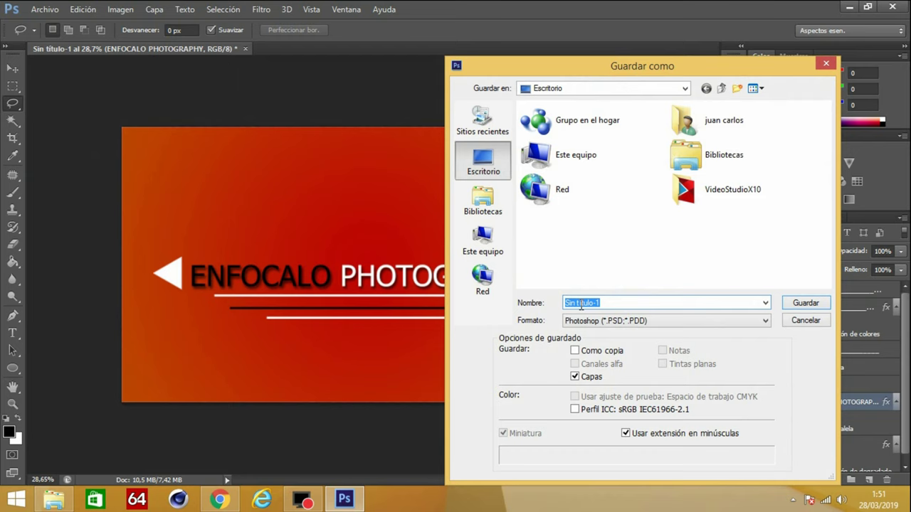
click(596, 320)
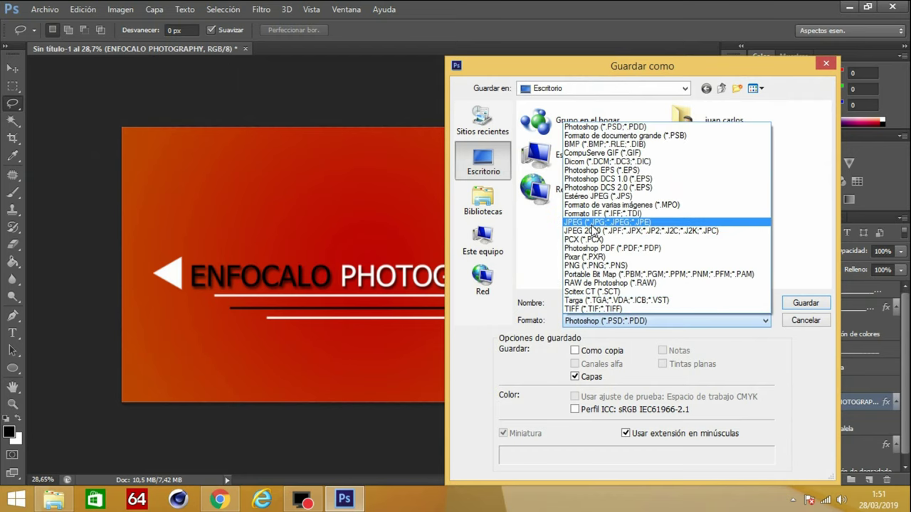
click(593, 223)
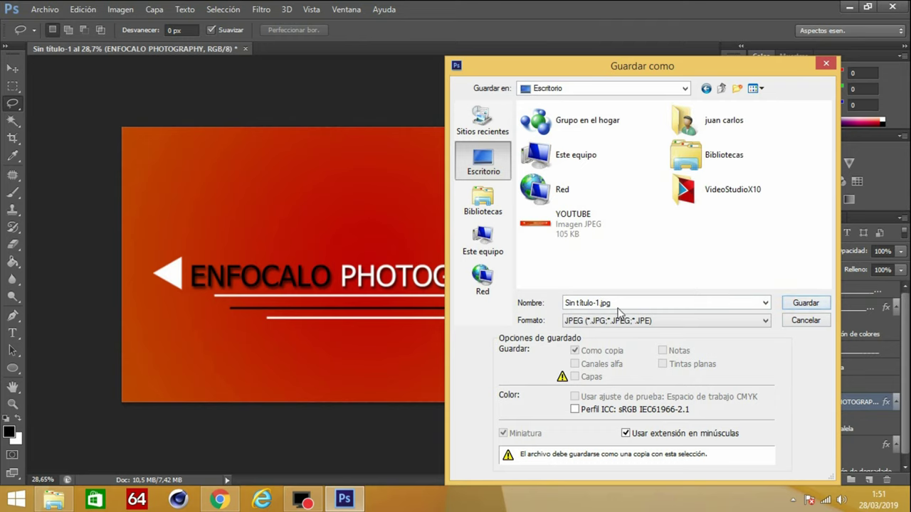
drag(618, 308, 516, 308)
text(BANNER)
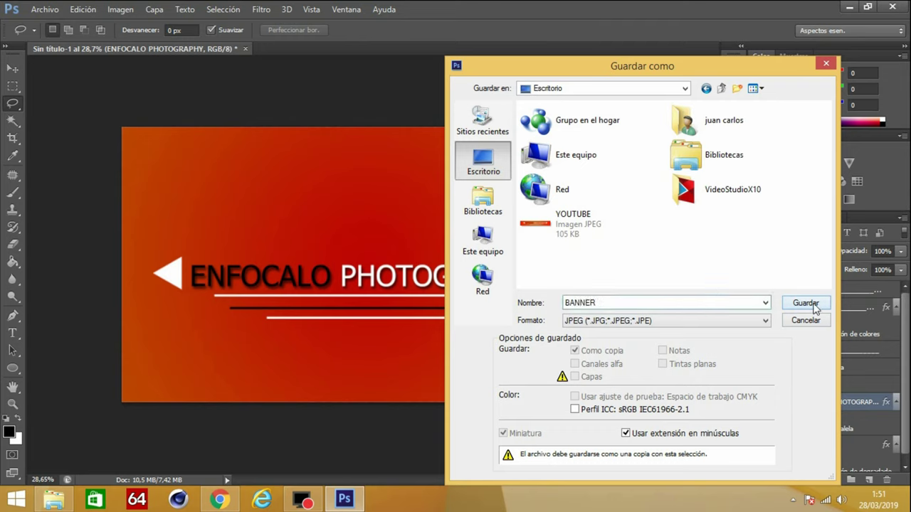
click(810, 304)
click(536, 152)
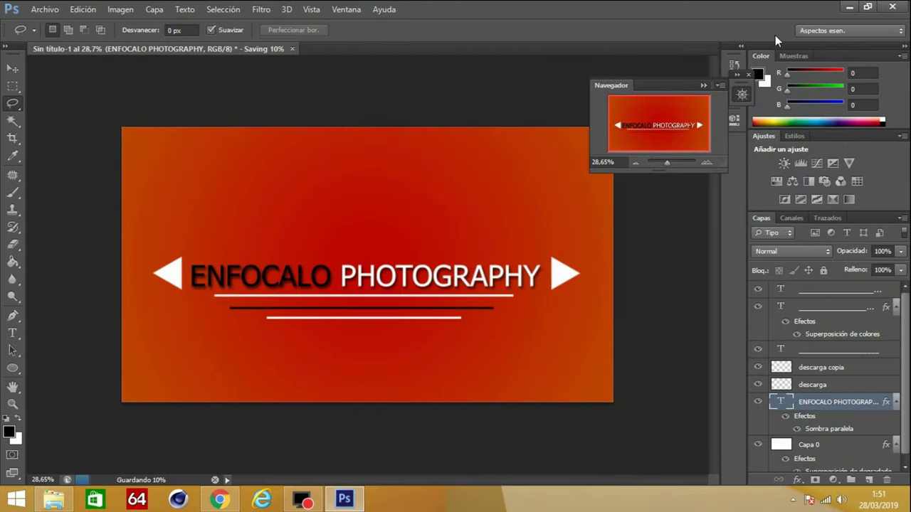
- Upload BANNER from the computer as the YouTube channel header and confirm it
click(851, 7)
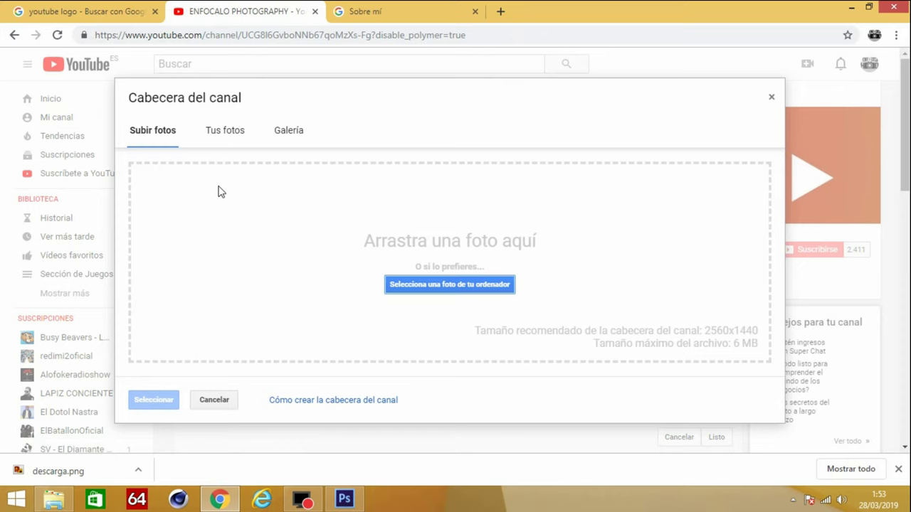
click(445, 285)
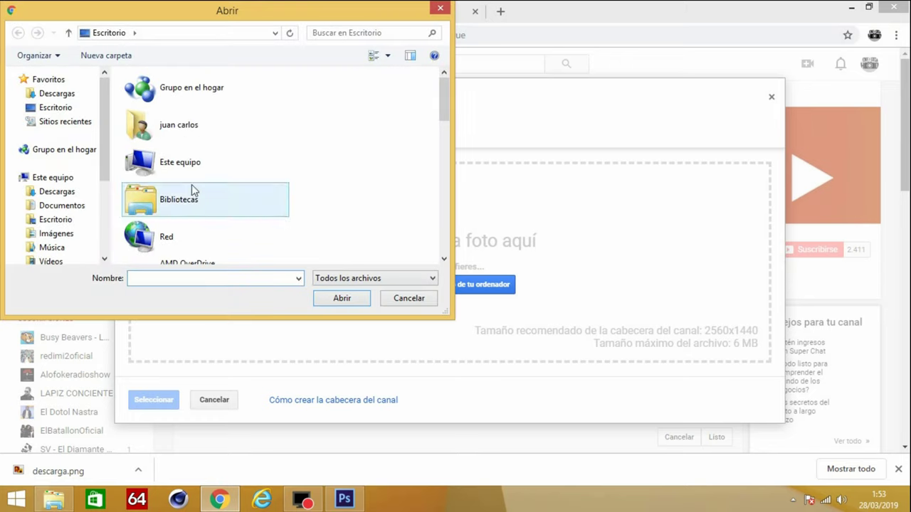
drag(444, 92, 443, 228)
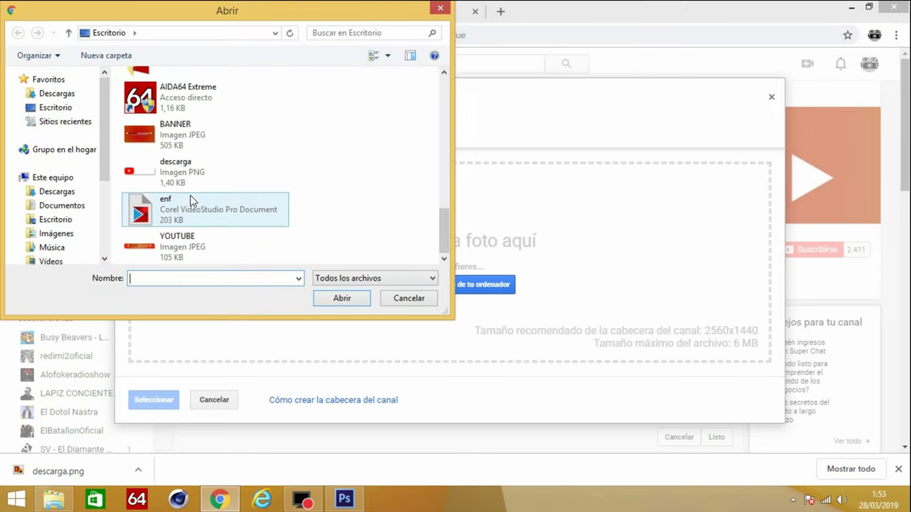
click(175, 135)
click(333, 297)
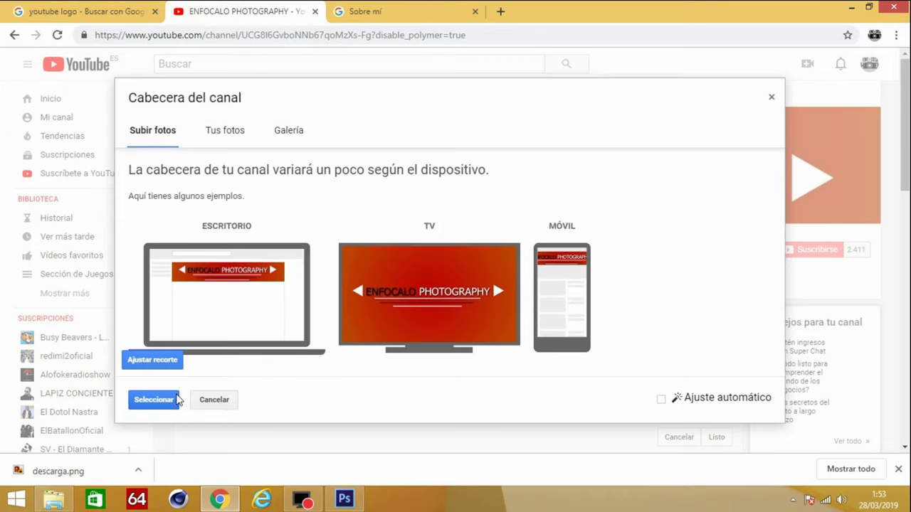
click(169, 401)
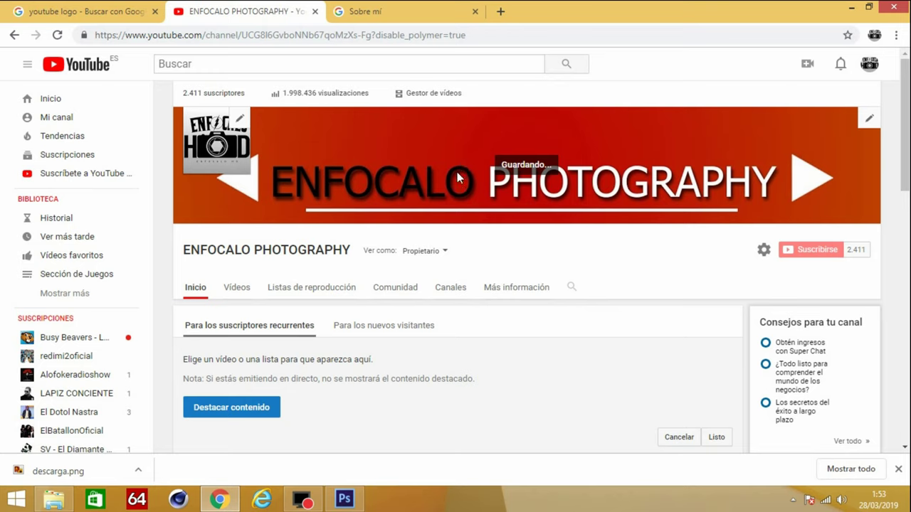